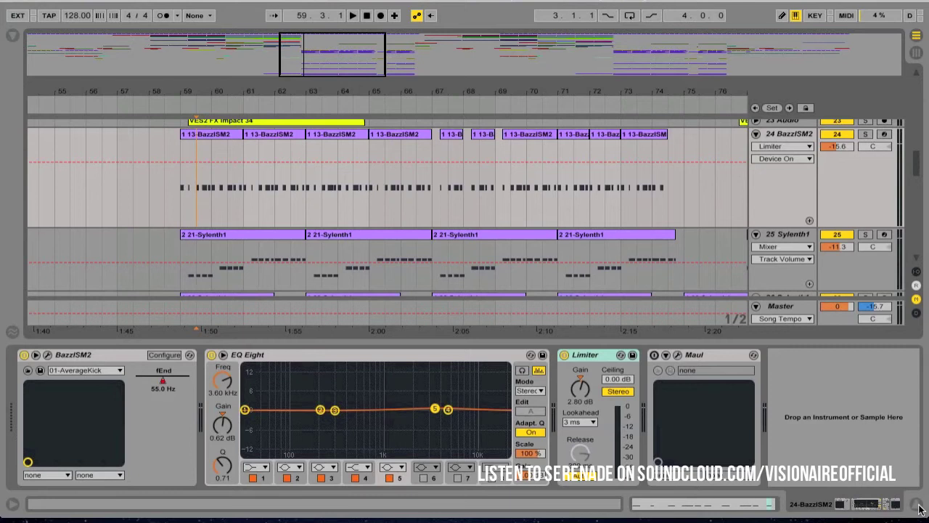
# - Solo the BazzISM2 track 24 and display its stepped fEnd automation envelope across bars 55–76
pyautogui.click(918, 509)
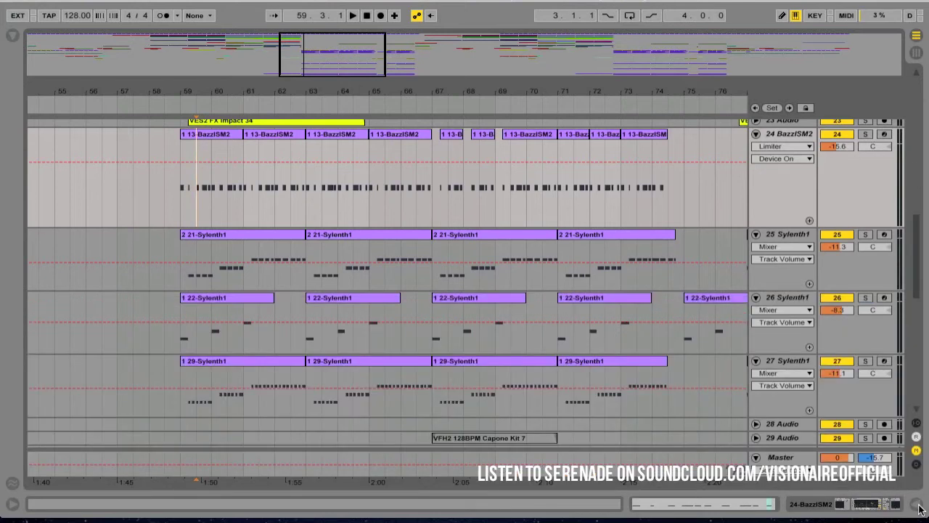
pyautogui.hotkey('ctrl', 'alt', 'l')
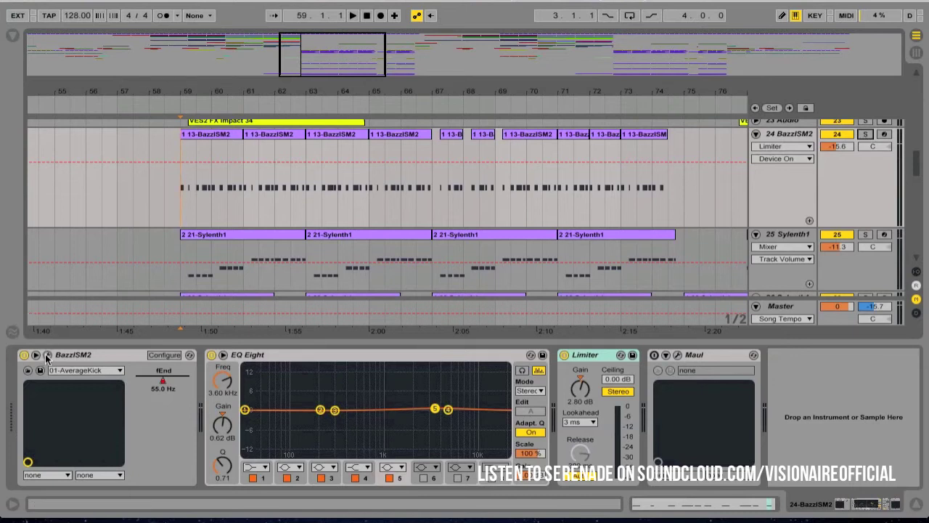
pyautogui.press('s')
pyautogui.press('space')
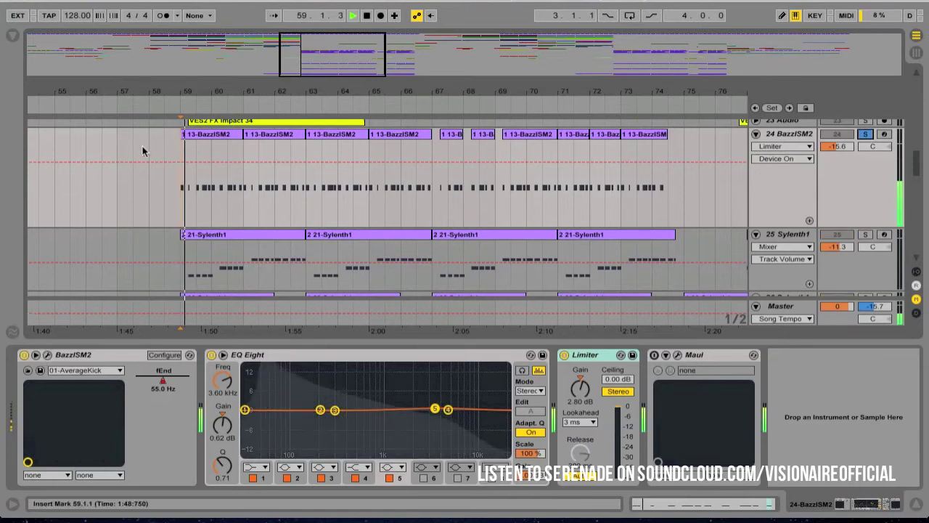
pyautogui.click(782, 146)
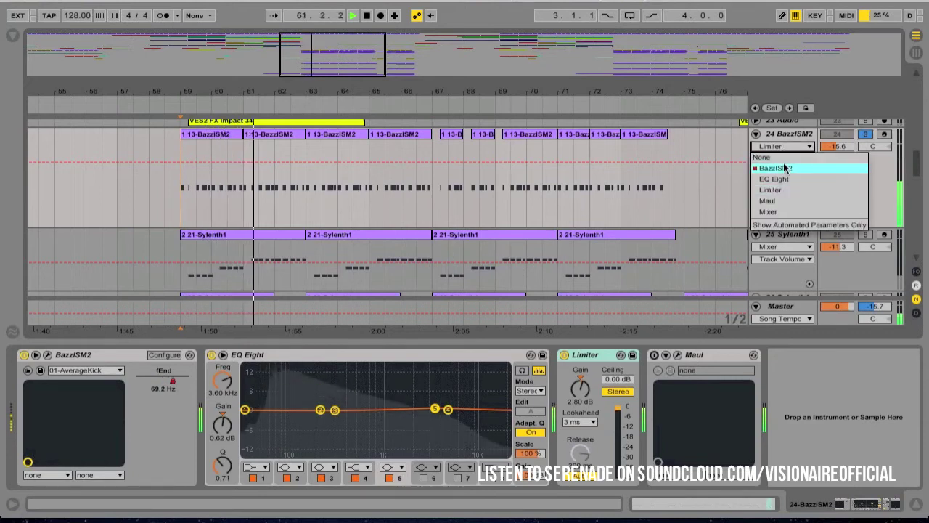
pyautogui.click(775, 168)
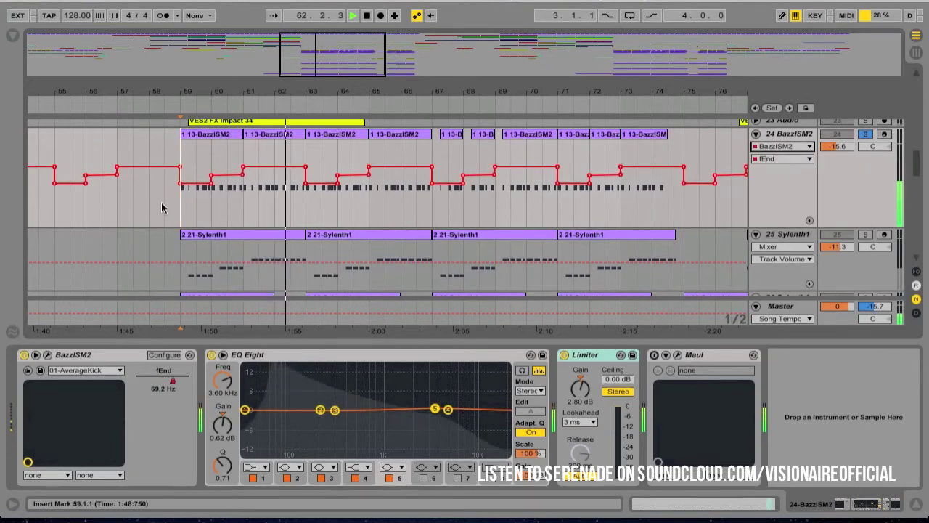
pyautogui.press('space')
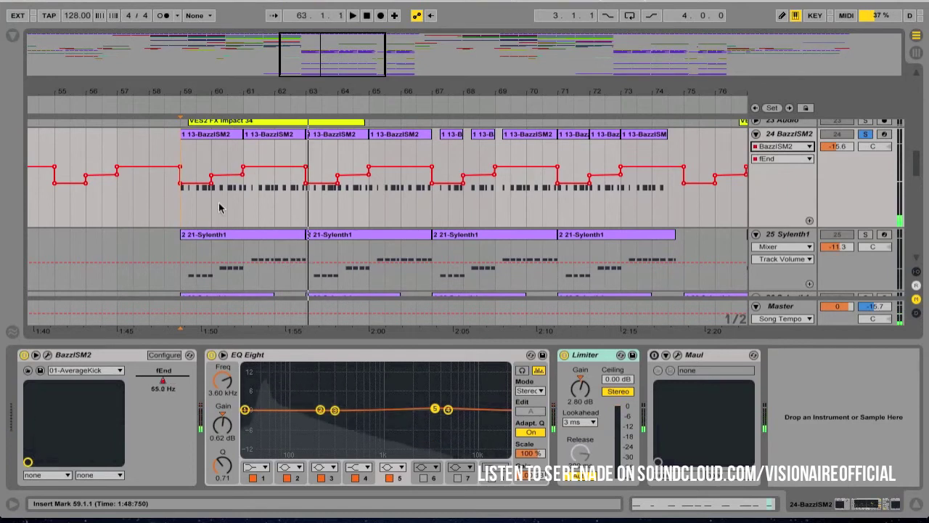
pyautogui.scroll(1, 177, 250)
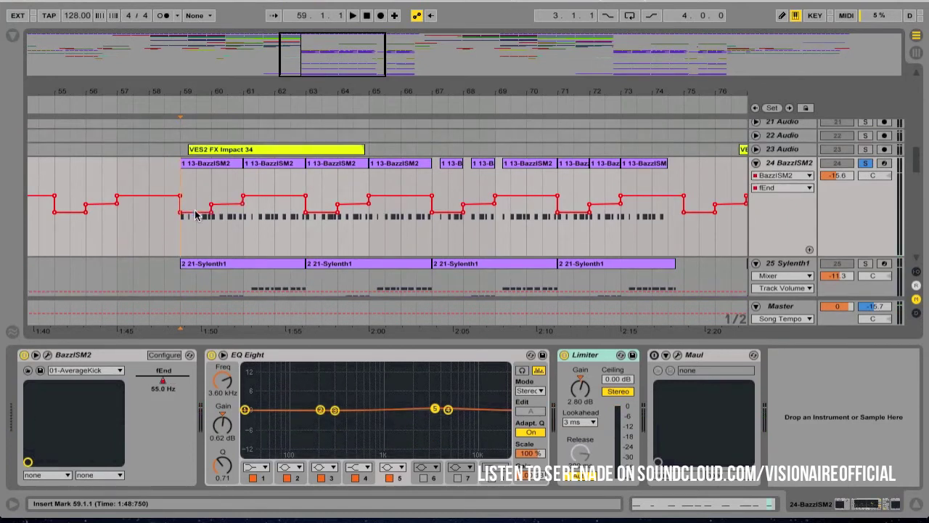
# - Open and reposition the BazzISM2 editor showing fStart 7461 Hz, fEnd 69.2 Hz and tDecay 252.9 ms during playback
pyautogui.click(48, 355)
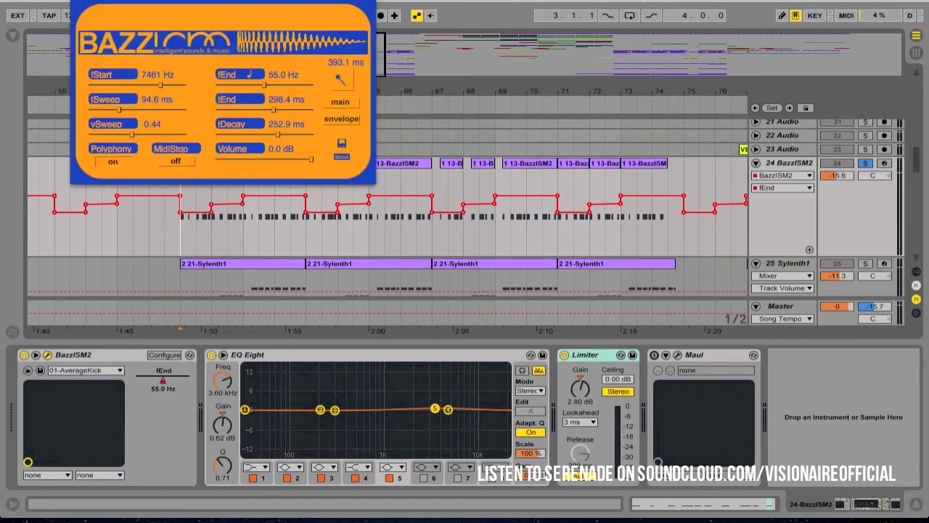
pyautogui.press('space')
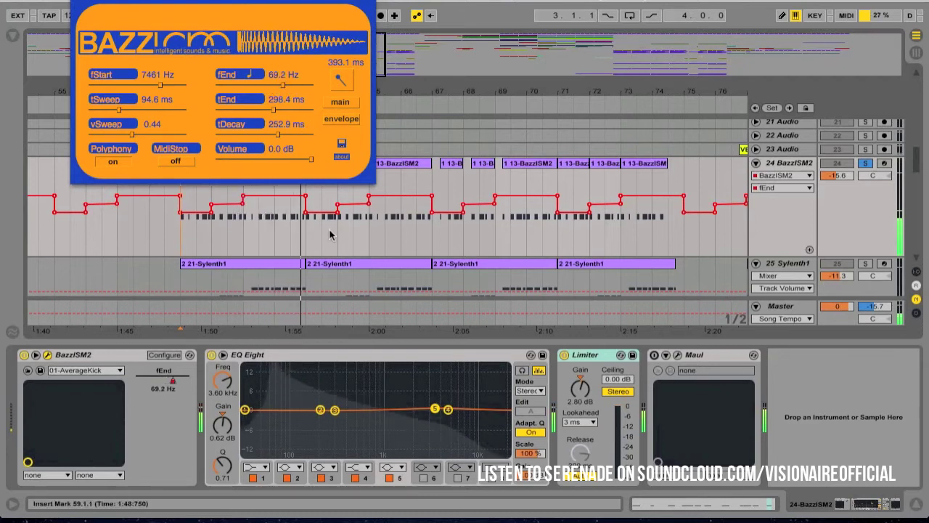
pyautogui.moveTo(233, 4); pyautogui.dragTo(324, 104)
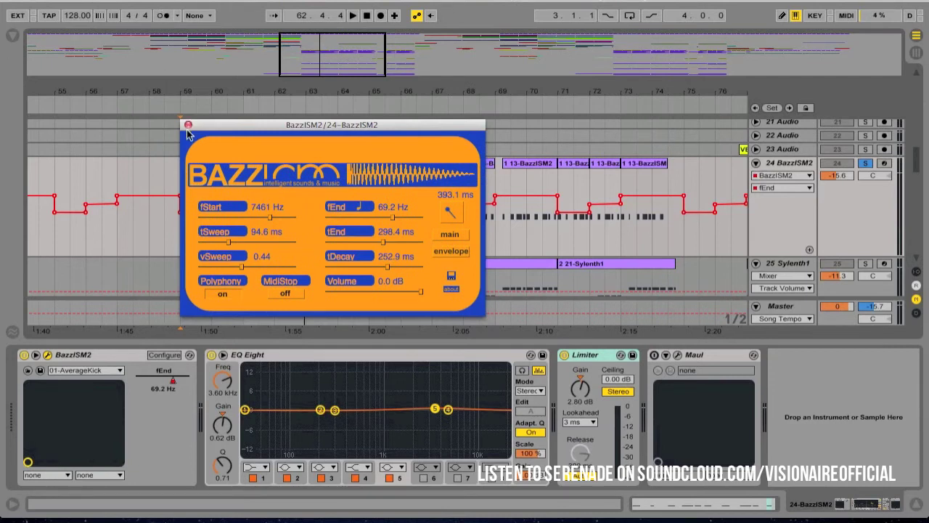
# - Select Sylenth1 track 25 and play while scrolling through tracks 25–27
pyautogui.click(182, 234)
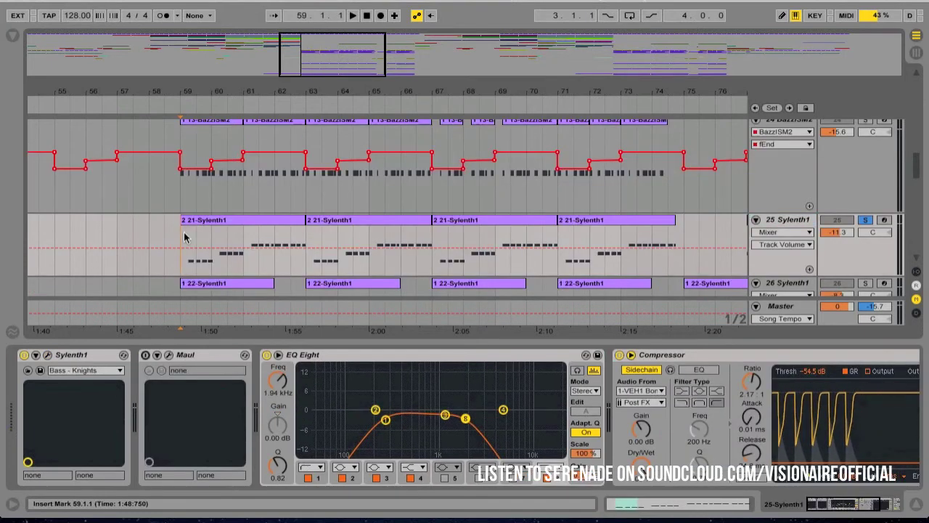
pyautogui.scroll(-3, 184, 236)
pyautogui.scroll(1, 183, 237)
pyautogui.scroll(2, 183, 237)
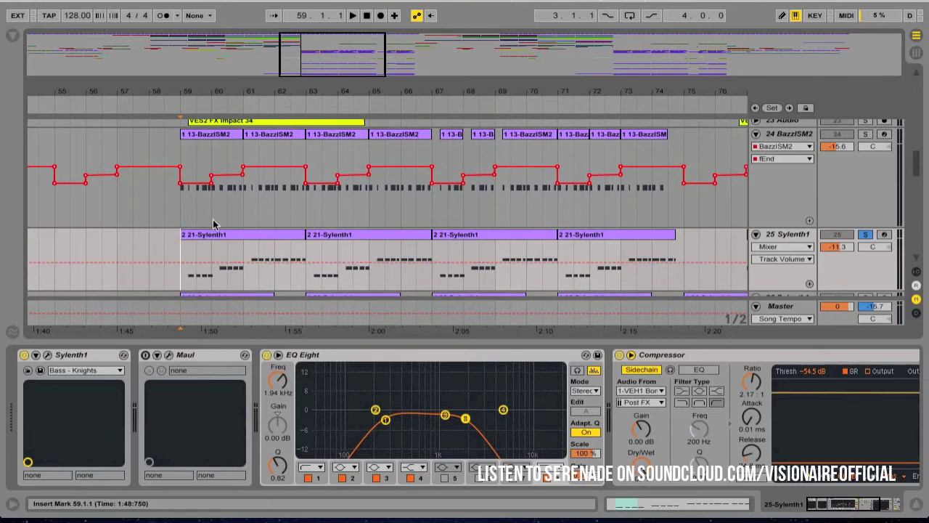
pyautogui.press('space')
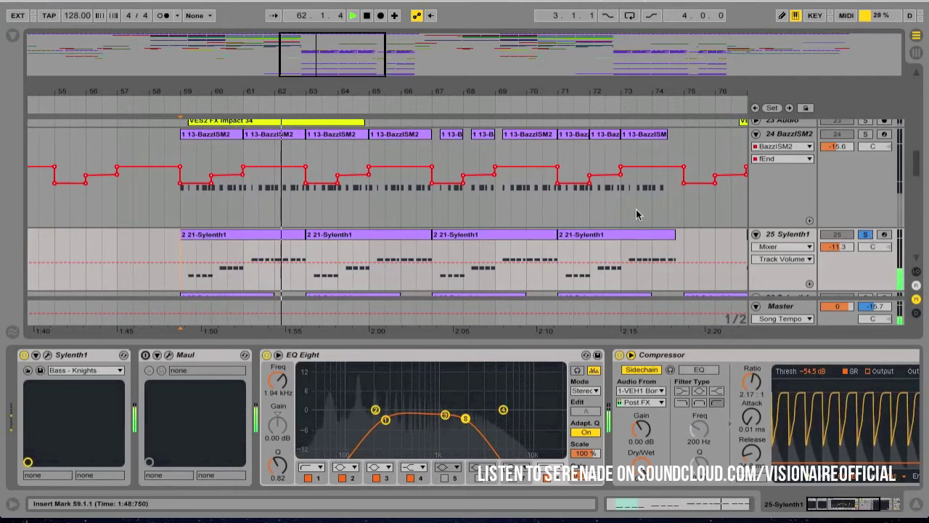
pyautogui.scroll(-1, 636, 215)
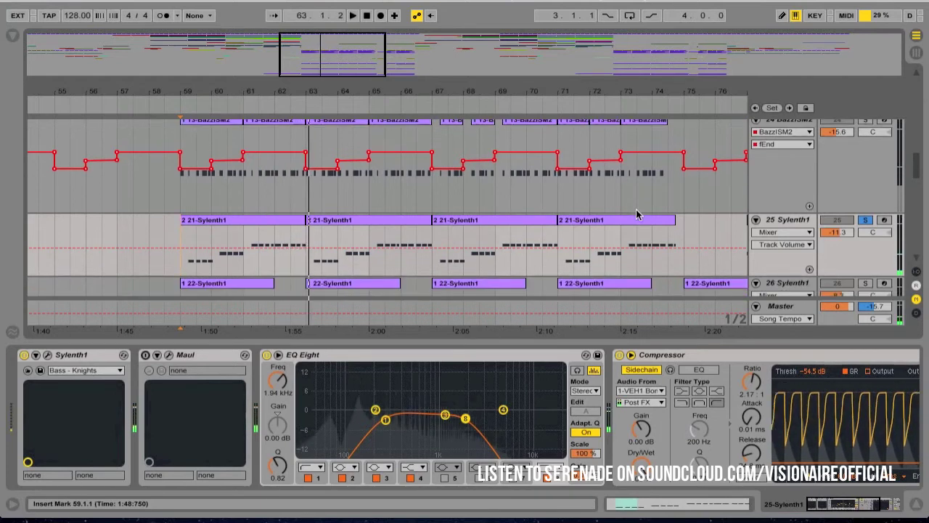
pyautogui.scroll(-3, 636, 214)
pyautogui.scroll(6, 636, 215)
pyautogui.scroll(-5, 636, 214)
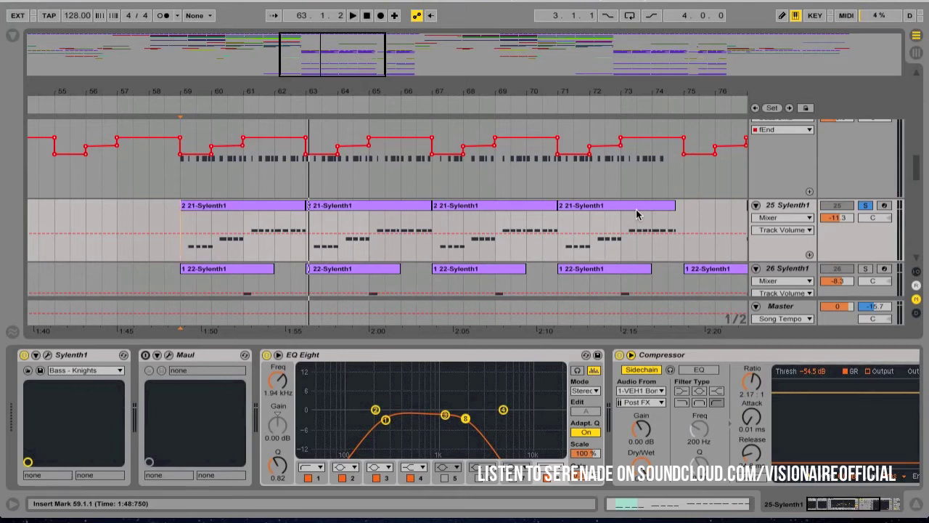
pyautogui.scroll(2, 636, 214)
pyautogui.scroll(-2, 636, 214)
pyautogui.scroll(-3, 798, 151)
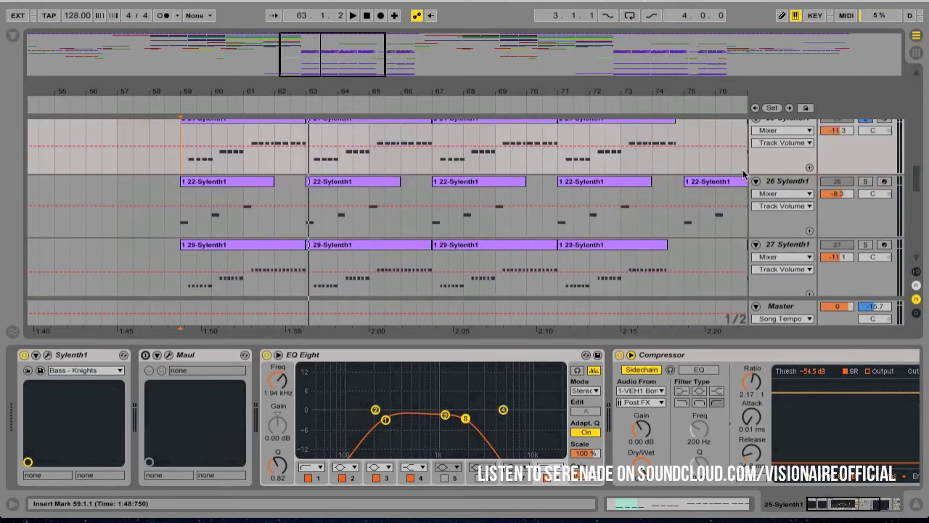
pyautogui.scroll(1, 835, 174)
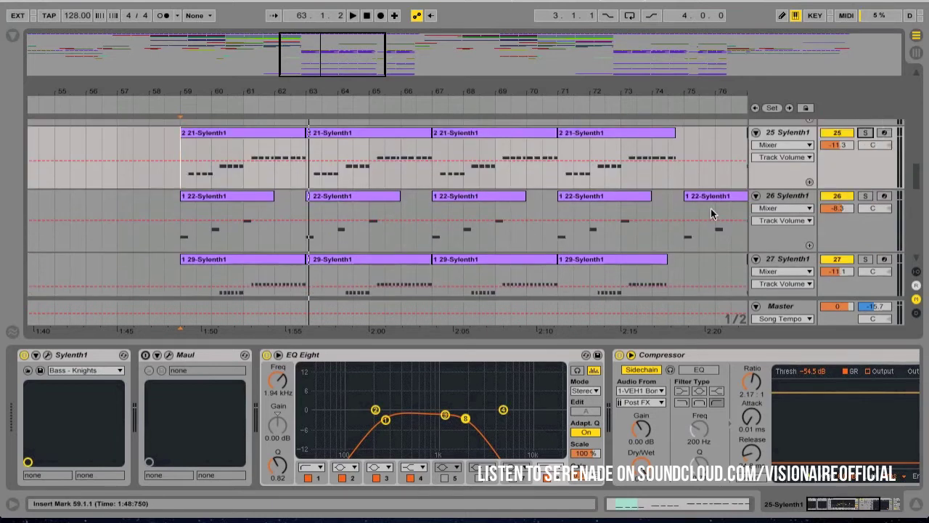
pyautogui.scroll(-2, 719, 214)
# - Solo Sylenth1 track 27 for a playback check from bar 59, then unsolo it
pyautogui.click(865, 215)
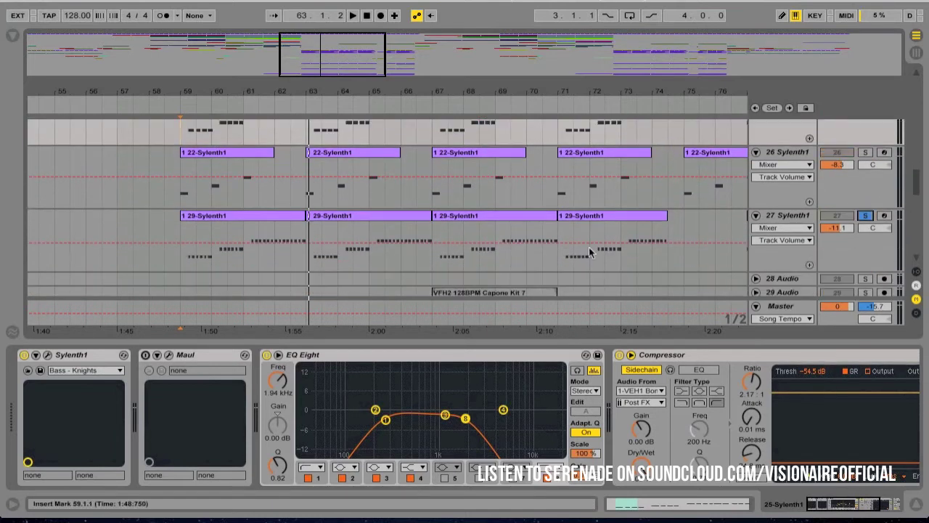
pyautogui.press('space')
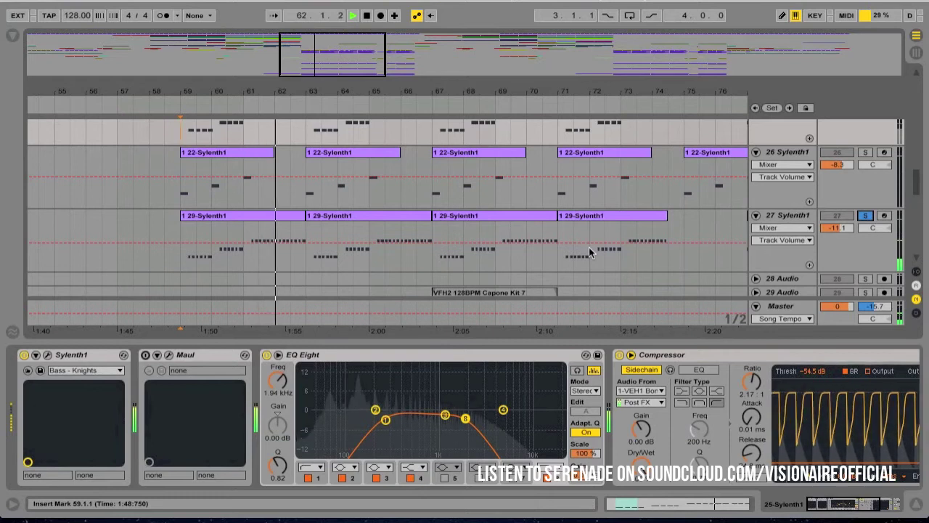
pyautogui.press('space')
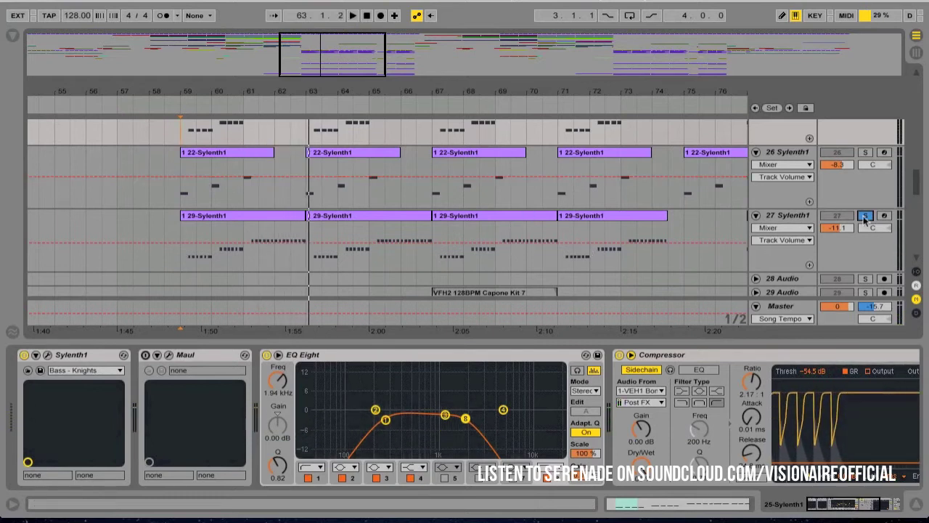
pyautogui.click(864, 217)
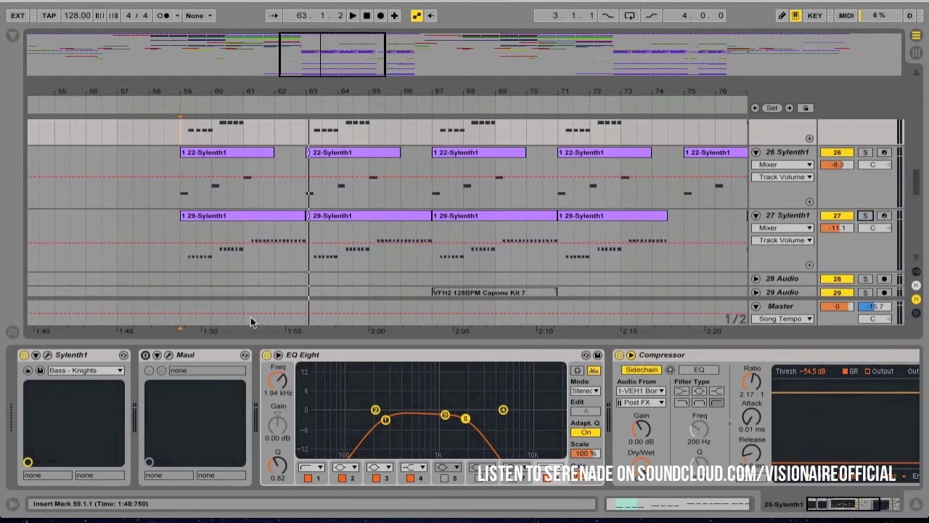
# - Play track 27 with its devices shown, then move up to track 26's Sylenth1 and EQ chain
pyautogui.click(179, 251)
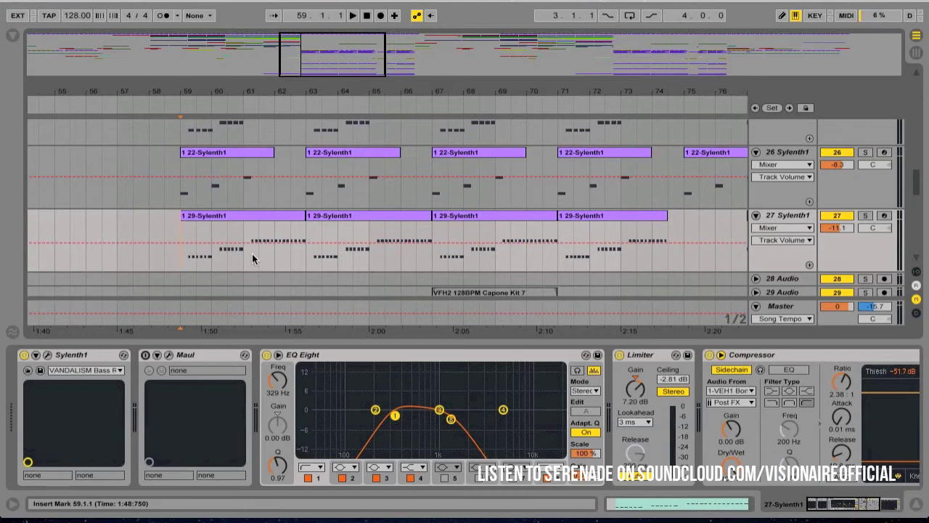
pyautogui.press('space')
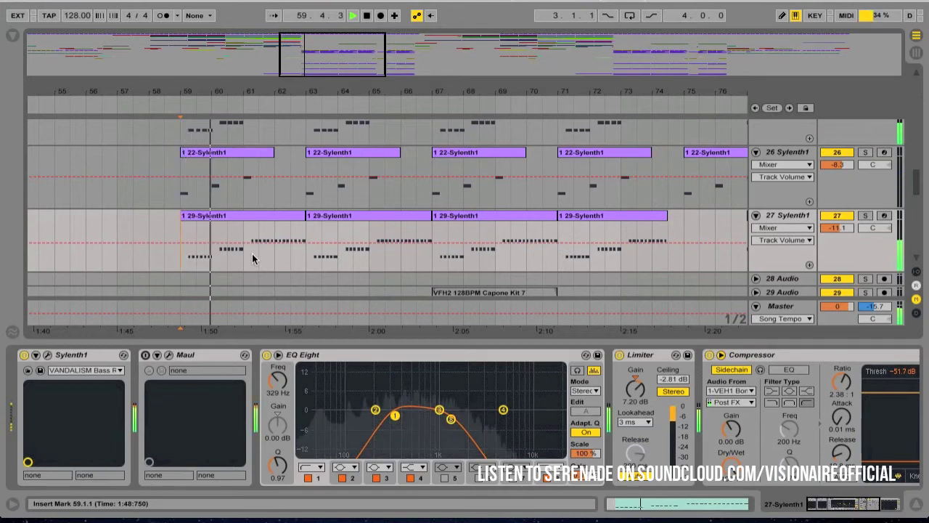
pyautogui.scroll(3, 252, 259)
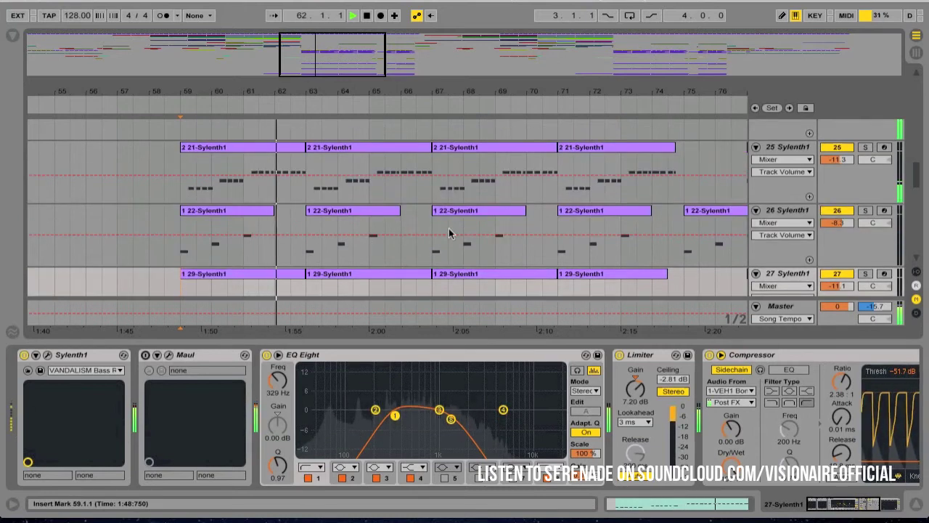
pyautogui.scroll(-2, 489, 231)
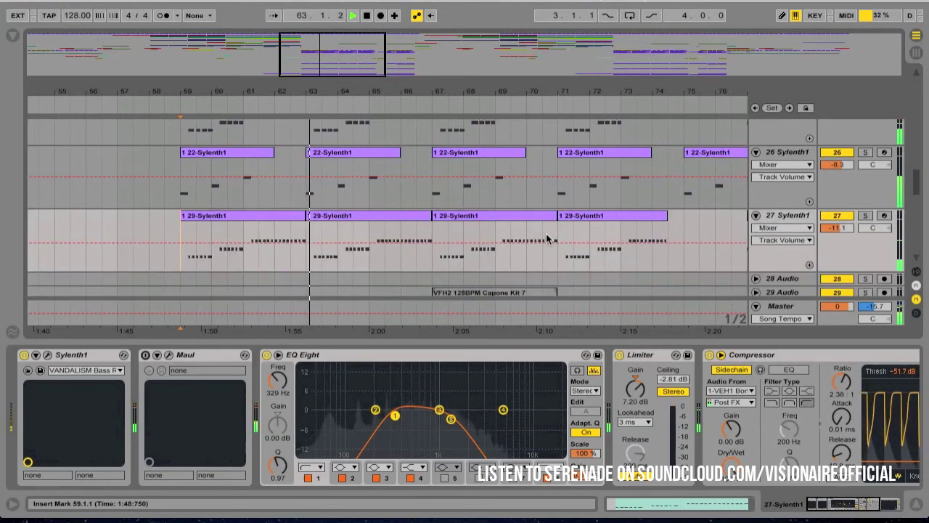
pyautogui.scroll(-4, 547, 238)
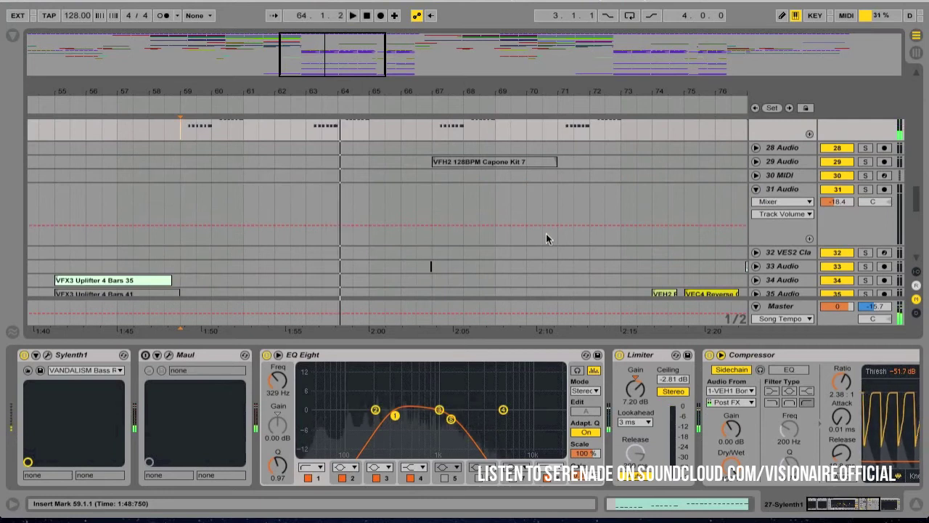
pyautogui.press('Up')
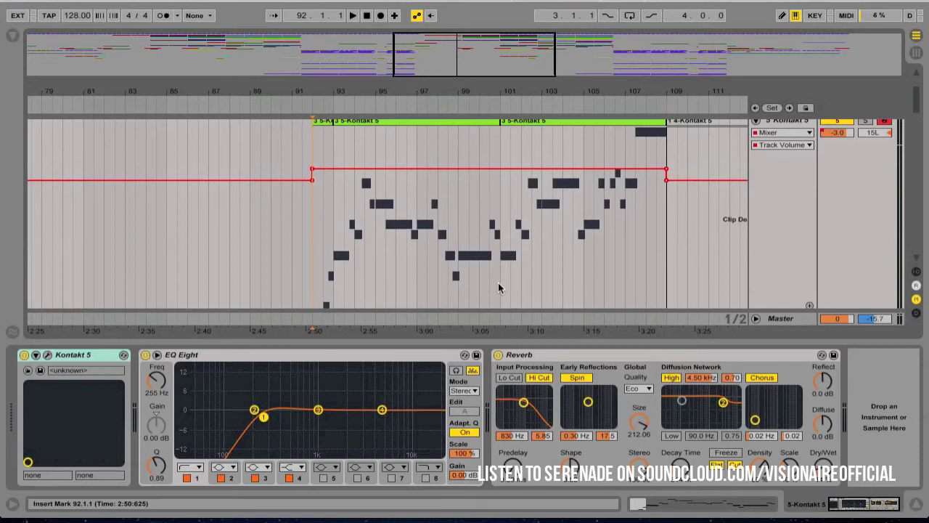
# - Solo the Kontakt 5 track and play its bars 93–101 clip in Clip View, then show its devices
pyautogui.scroll(5, 434, 267)
pyautogui.scroll(-8, 392, 258)
pyautogui.scroll(3, 376, 251)
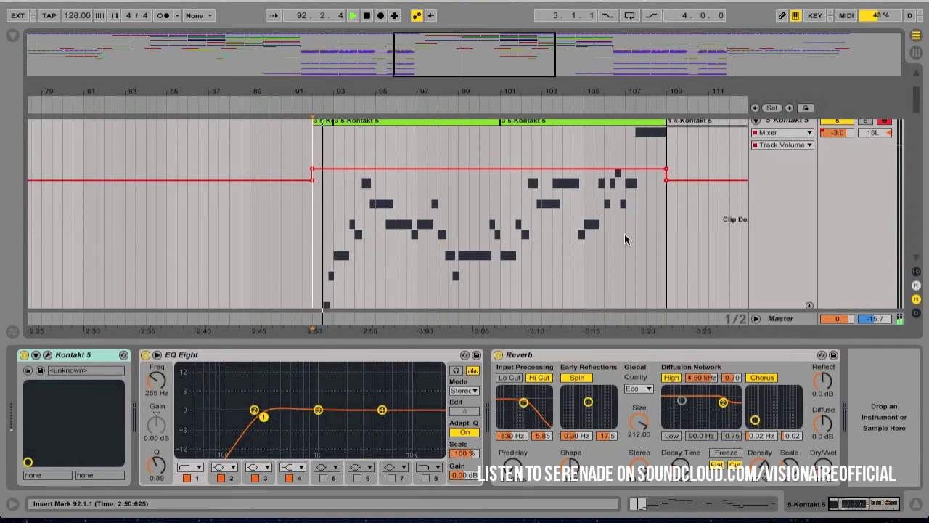
pyautogui.click(471, 124)
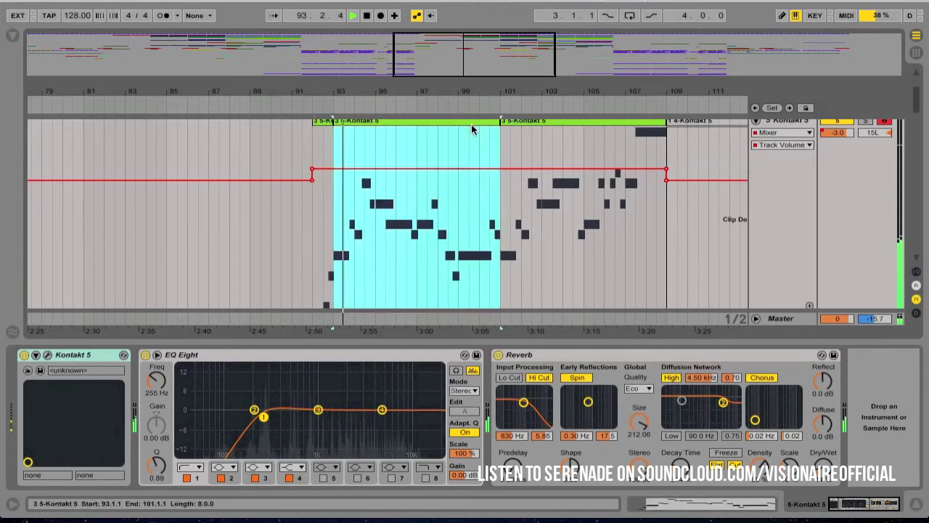
pyautogui.doubleClick(463, 121)
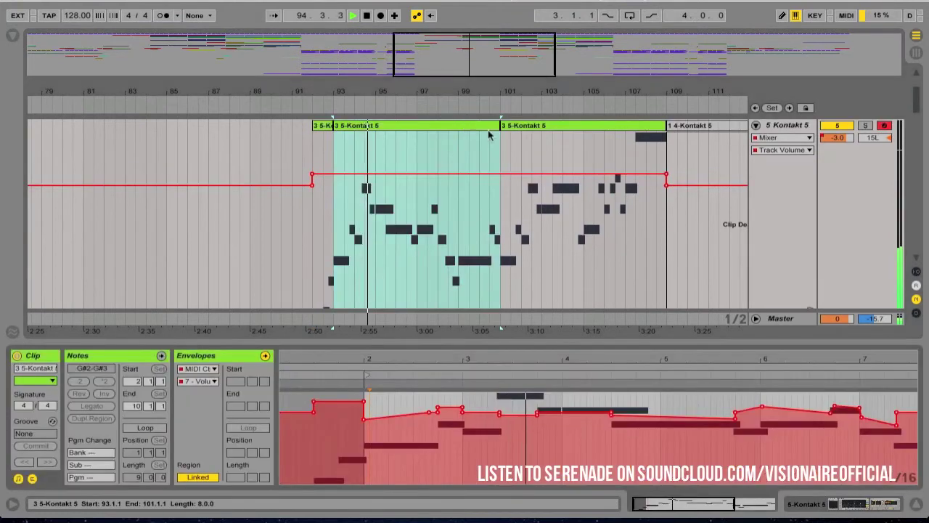
pyautogui.click(867, 127)
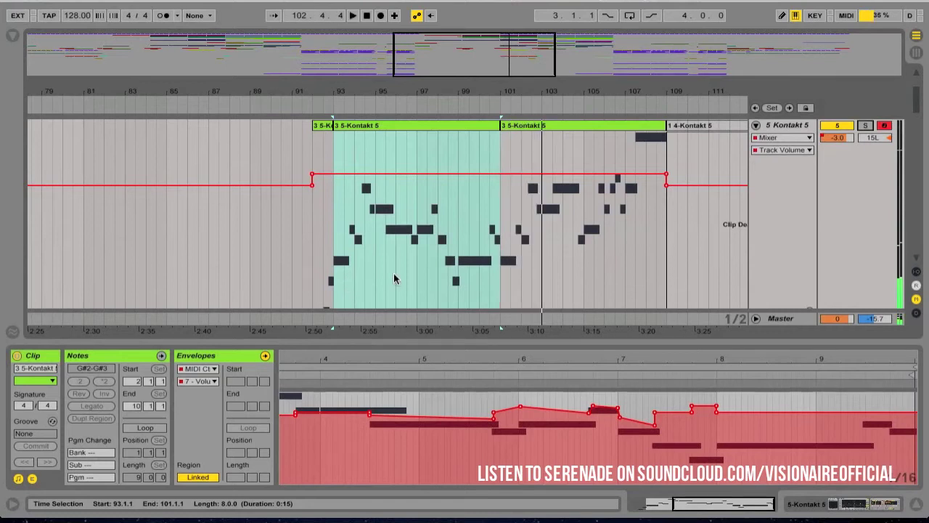
pyautogui.press('space')
pyautogui.click(256, 254)
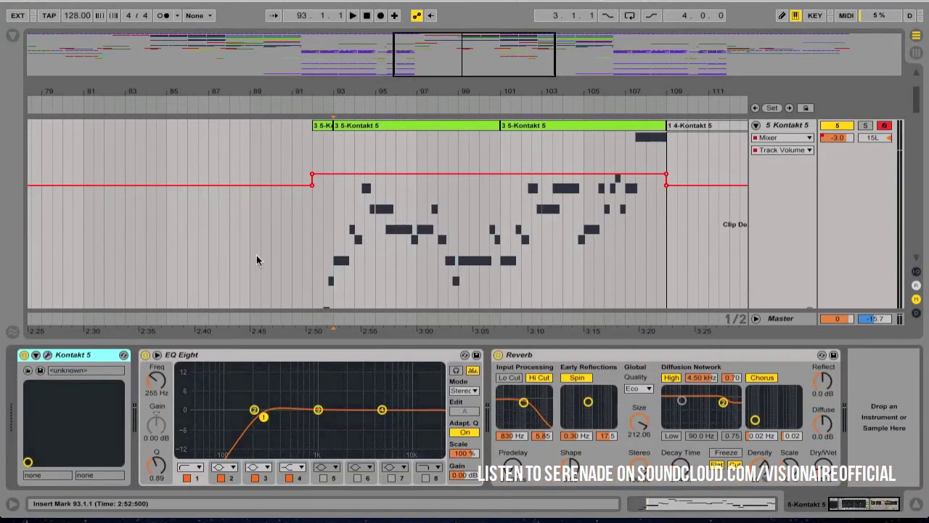
# - Open and reposition the Kontakt 5 plugin window showing the Cello FC Leg Sus patch
pyautogui.click(48, 355)
pyautogui.moveTo(537, 58); pyautogui.dragTo(382, 8)
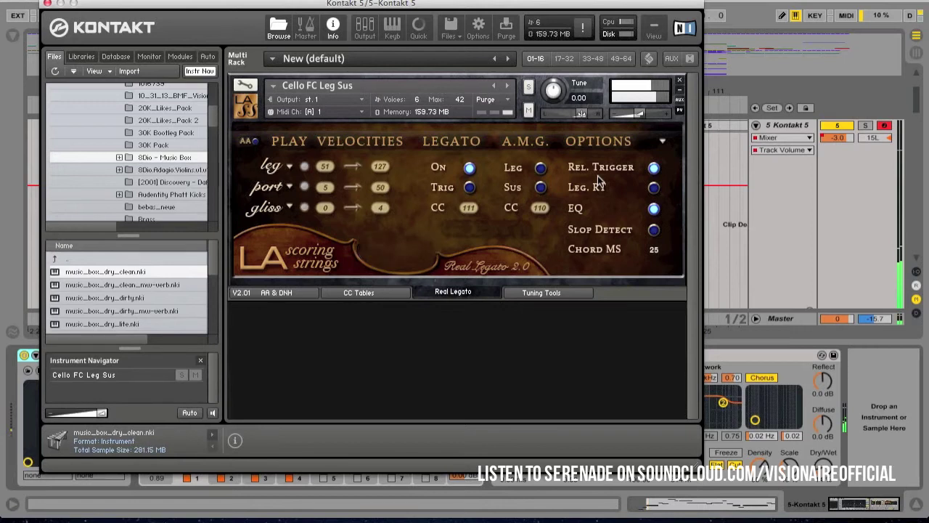
pyautogui.click(49, 5)
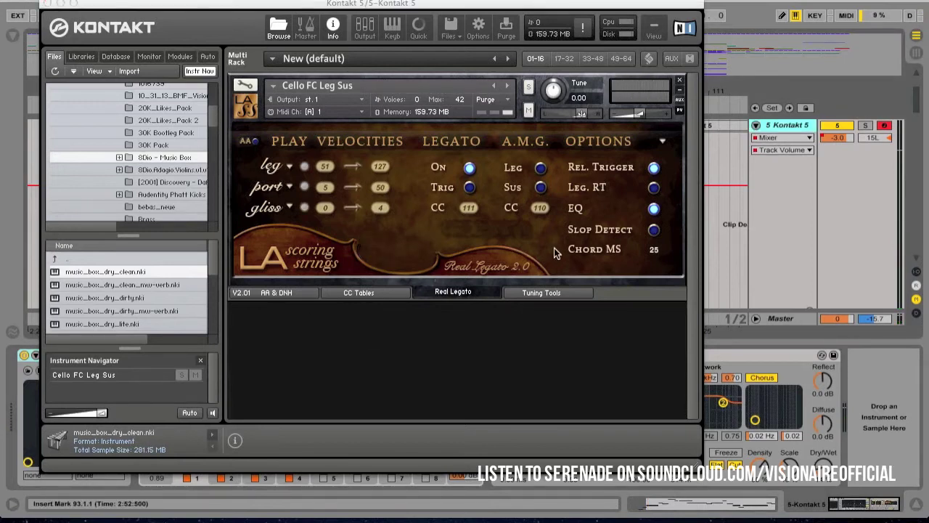
# - Close the Kontakt window, turn on automation view and open the 5-Kontakt 5 clip's envelopes
pyautogui.click(48, 4)
pyautogui.click(333, 225)
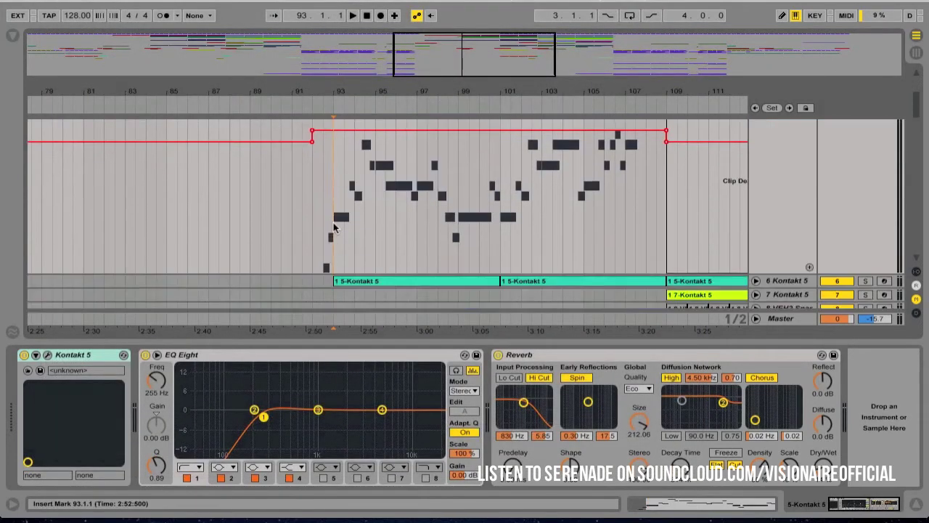
pyautogui.press('a')
pyautogui.scroll(-2, 333, 225)
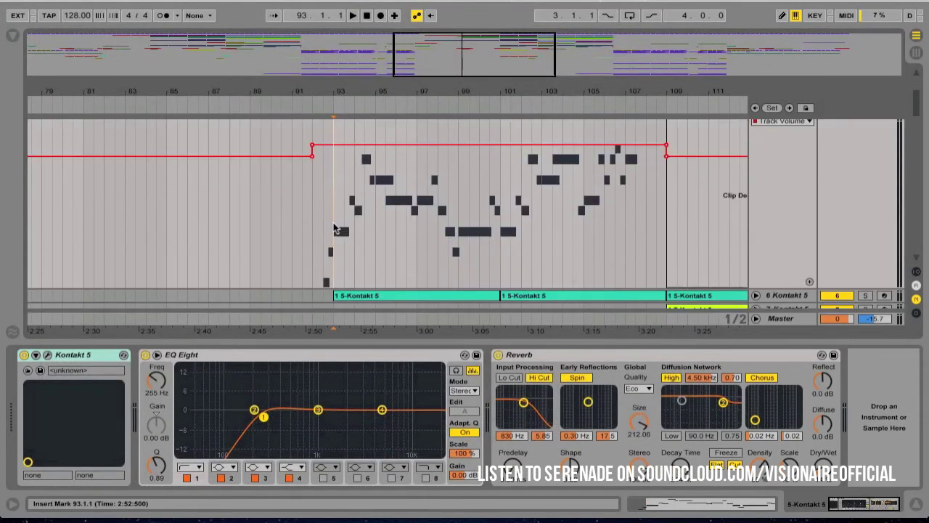
pyautogui.moveTo(550, 214); pyautogui.dragTo(546, 221)
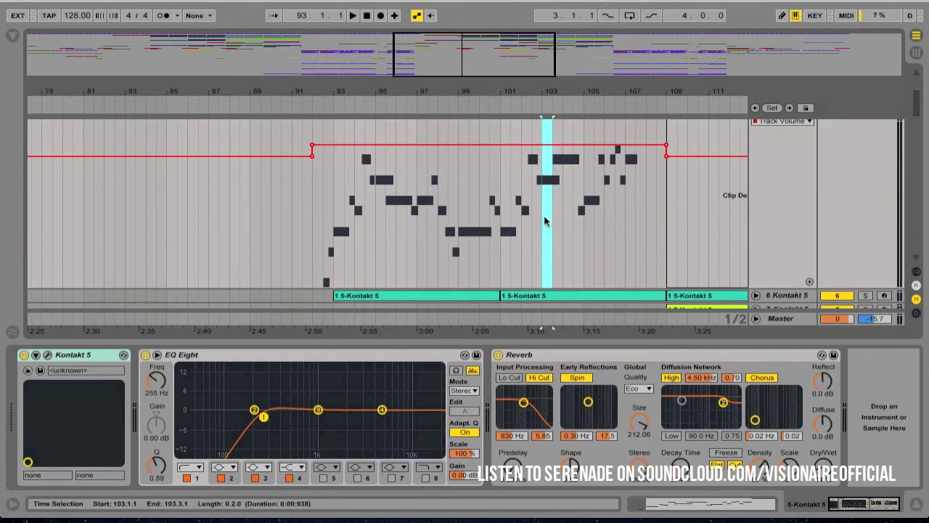
pyautogui.scroll(2, 508, 196)
pyautogui.doubleClick(441, 199)
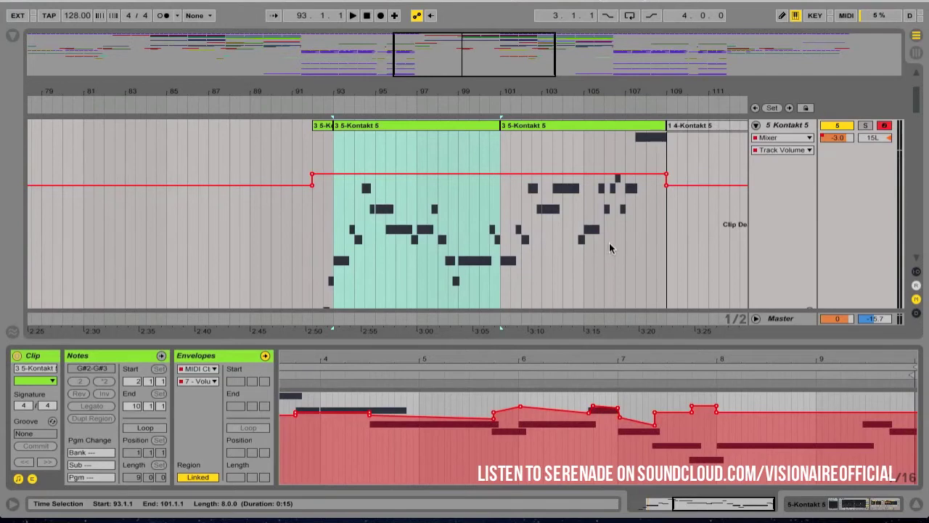
# - Solo the Kontakt 5 track, keep the 7 - Volume envelope and play from bar 93
pyautogui.hscroll(-5, 435, 435)
pyautogui.click(386, 435)
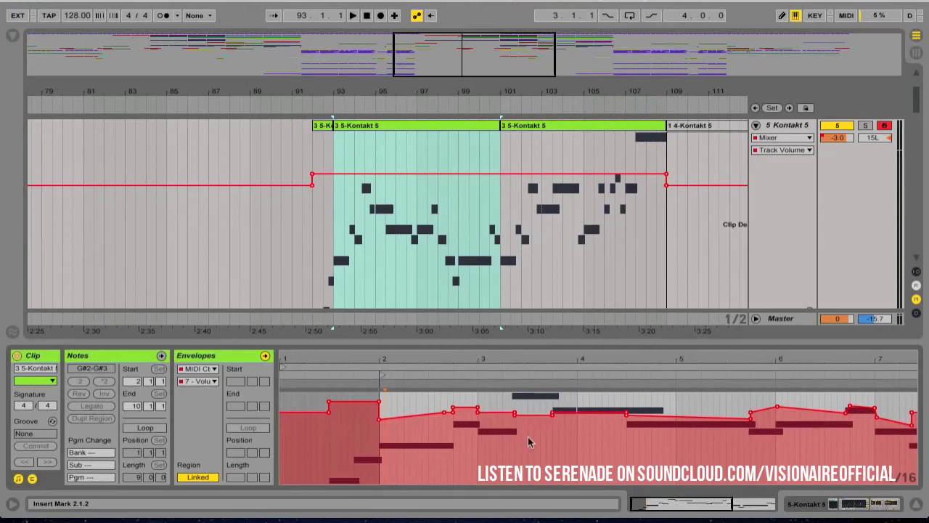
pyautogui.click(323, 448)
pyautogui.click(864, 125)
pyautogui.click(207, 382)
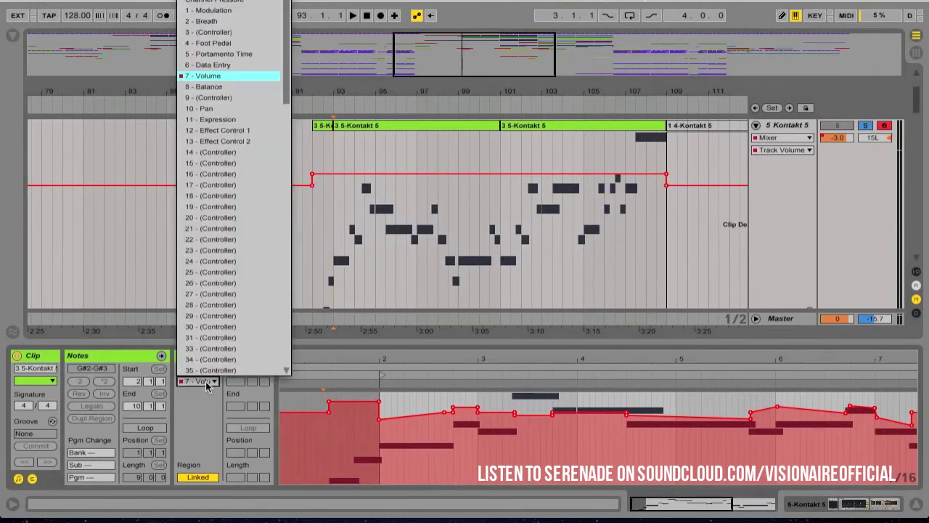
pyautogui.click(207, 385)
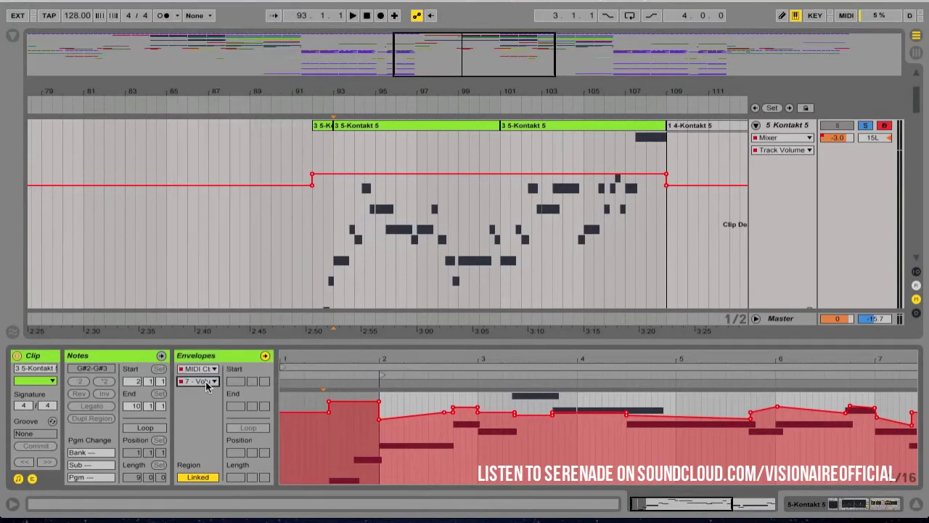
pyautogui.press('space')
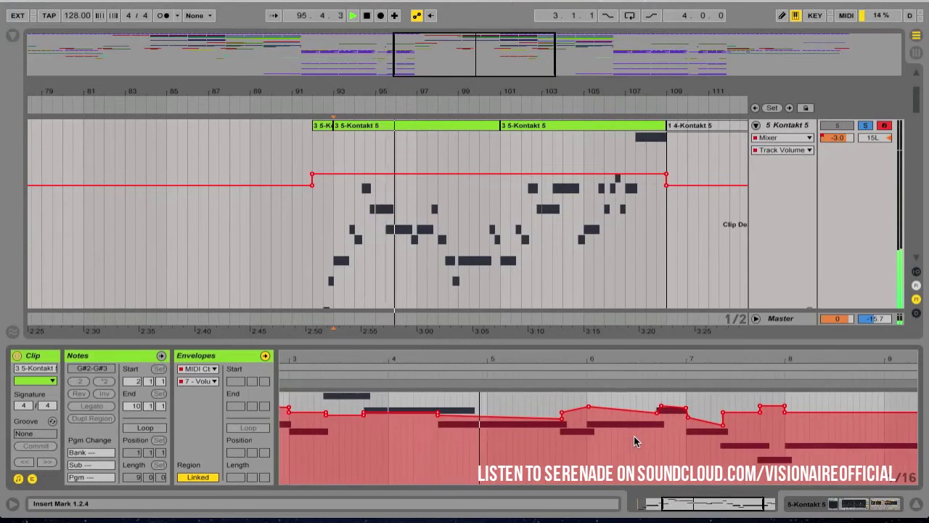
# - Stop playback and return the insert point to bar 93 in the arrangement
pyautogui.click(564, 438)
pyautogui.press('space')
pyautogui.click(724, 438)
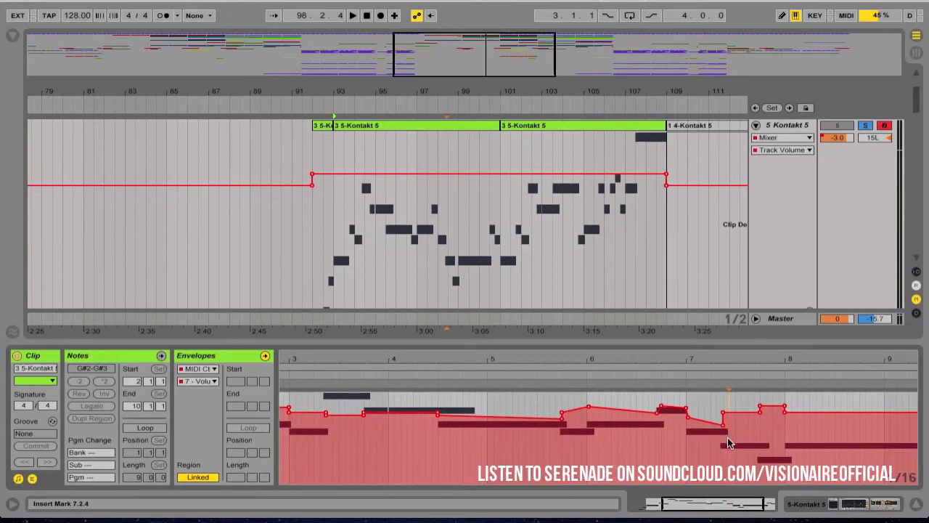
pyautogui.click(685, 442)
pyautogui.hscroll(3, 686, 442)
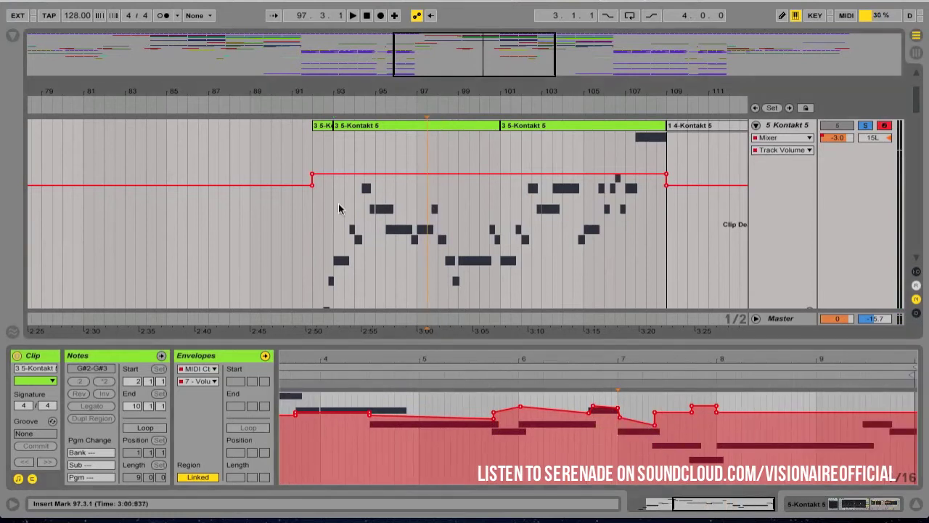
pyautogui.click(340, 209)
pyautogui.scroll(-5, 339, 208)
pyautogui.hscroll(3, 338, 208)
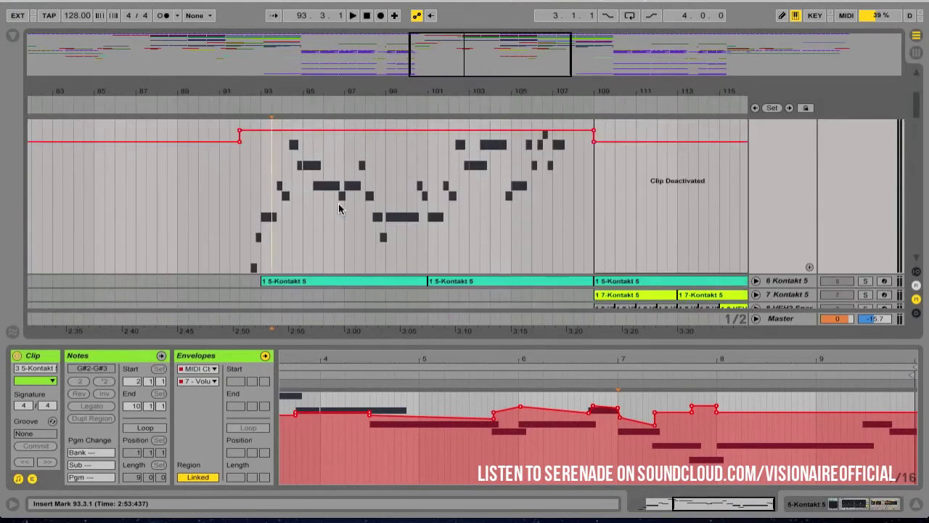
pyautogui.click(255, 240)
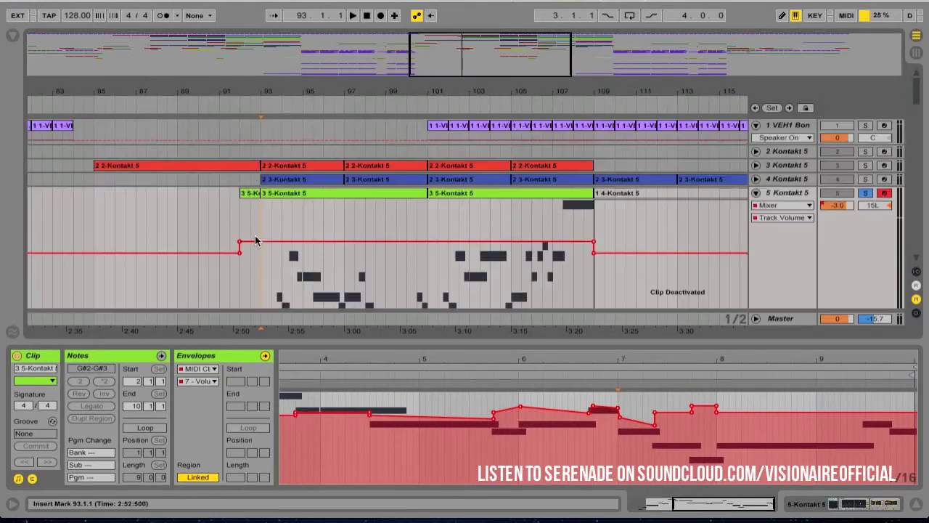
pyautogui.scroll(4, 255, 241)
pyautogui.scroll(-2, 256, 241)
pyautogui.scroll(-4, 508, 217)
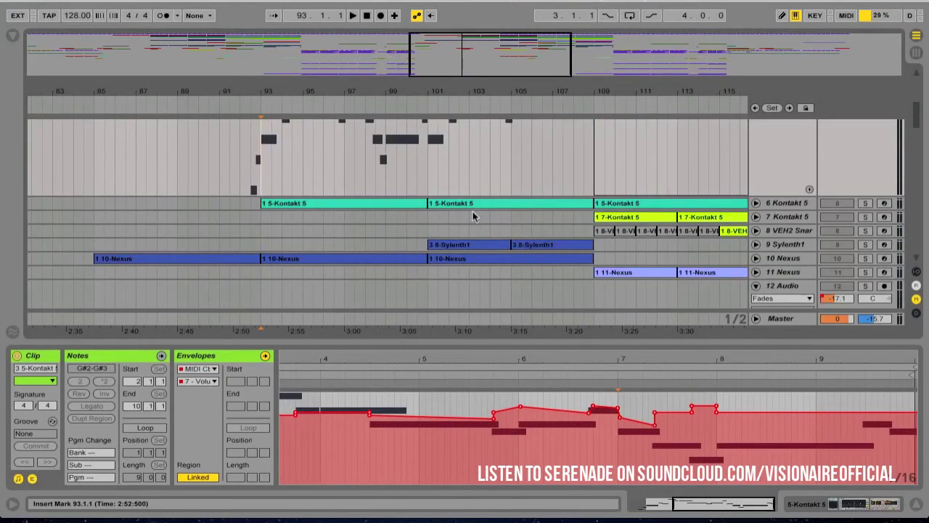
# - Show track 5's devices and scroll across the arrangement of tracks 1–25 from bar 27
pyautogui.scroll(4, 799, 182)
pyautogui.click(849, 149)
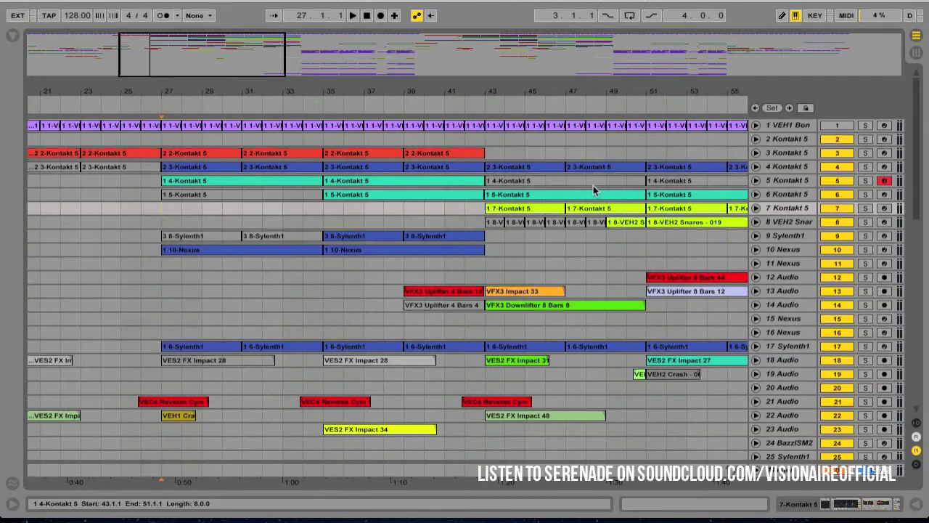
pyautogui.scroll(-15, 593, 185)
pyautogui.hscroll(4, 593, 185)
pyautogui.scroll(-3, 593, 188)
pyautogui.hscroll(10, 593, 189)
pyautogui.hscroll(10, 593, 188)
pyautogui.scroll(20, 593, 189)
pyautogui.hscroll(-20, 593, 189)
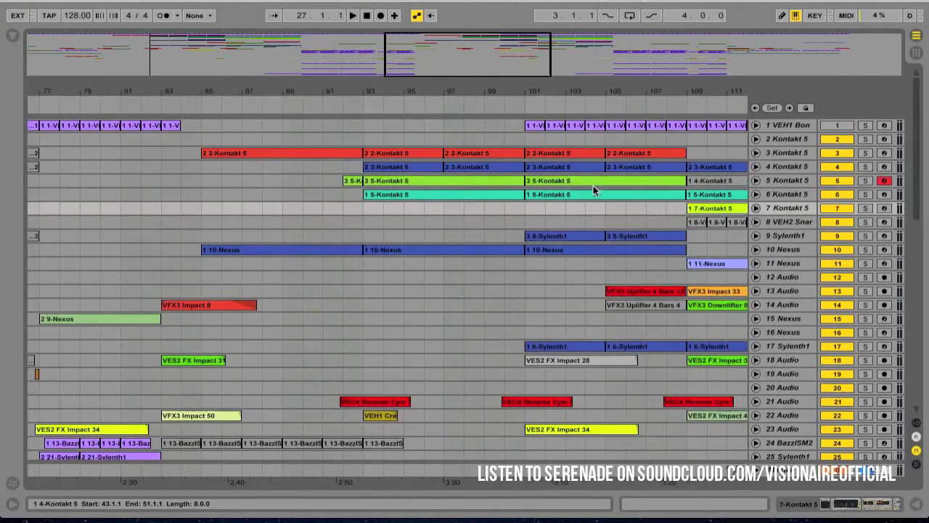
pyautogui.scroll(-5, 593, 190)
pyautogui.hscroll(-5, 593, 190)
pyautogui.scroll(5, 593, 190)
pyautogui.hscroll(5, 593, 190)
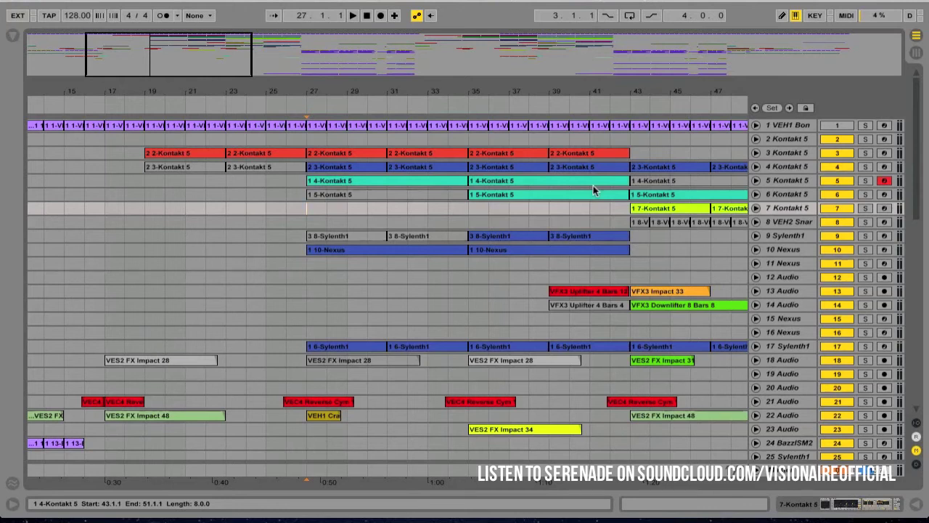
pyautogui.hscroll(3, 593, 189)
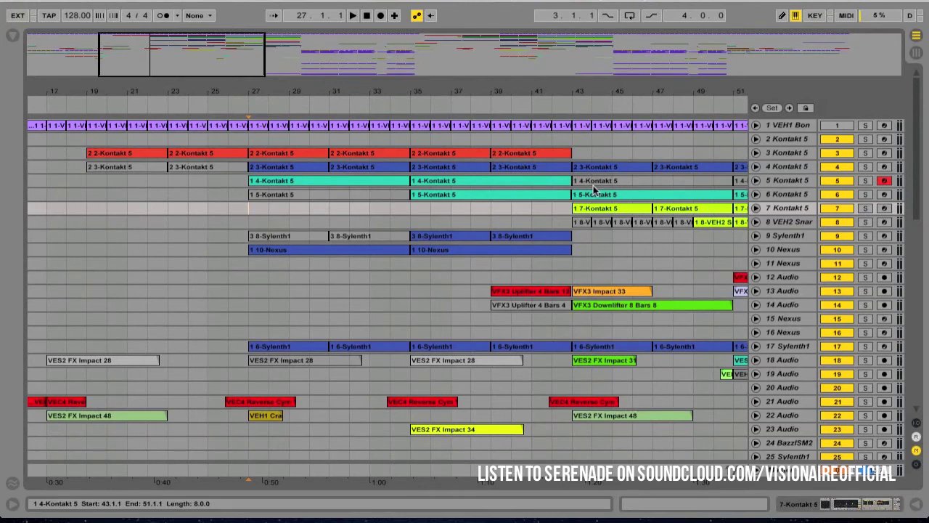
pyautogui.hscroll(3, 594, 189)
# - Inspect track 3's Limiter Ceiling lane and the device chains of Kontakt 5 tracks 4–6
pyautogui.click(782, 153)
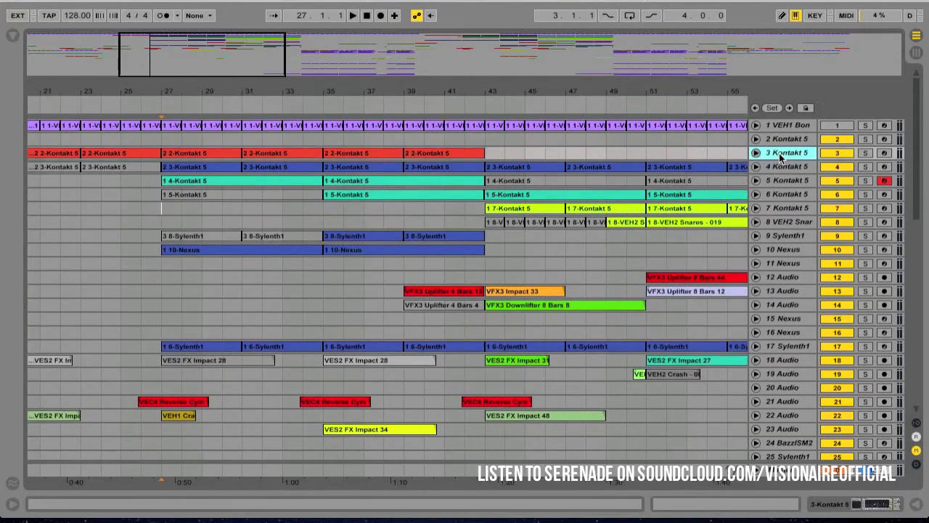
pyautogui.click(757, 153)
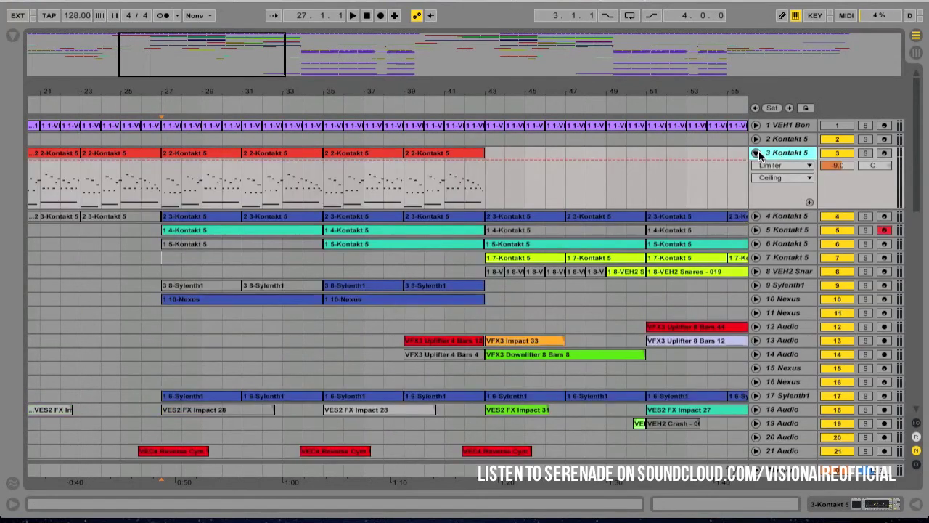
pyautogui.click(862, 504)
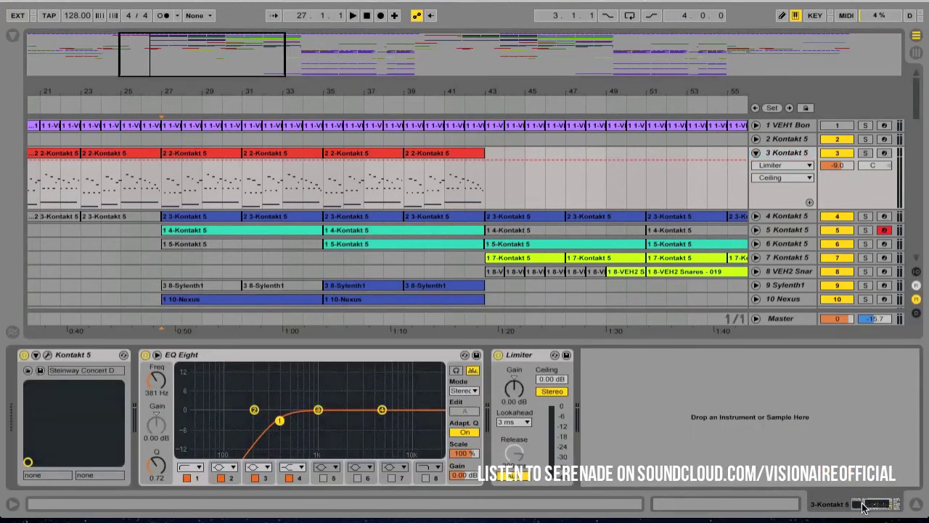
pyautogui.click(788, 215)
pyautogui.click(788, 229)
pyautogui.click(790, 243)
pyautogui.scroll(-3, 791, 243)
pyautogui.click(794, 185)
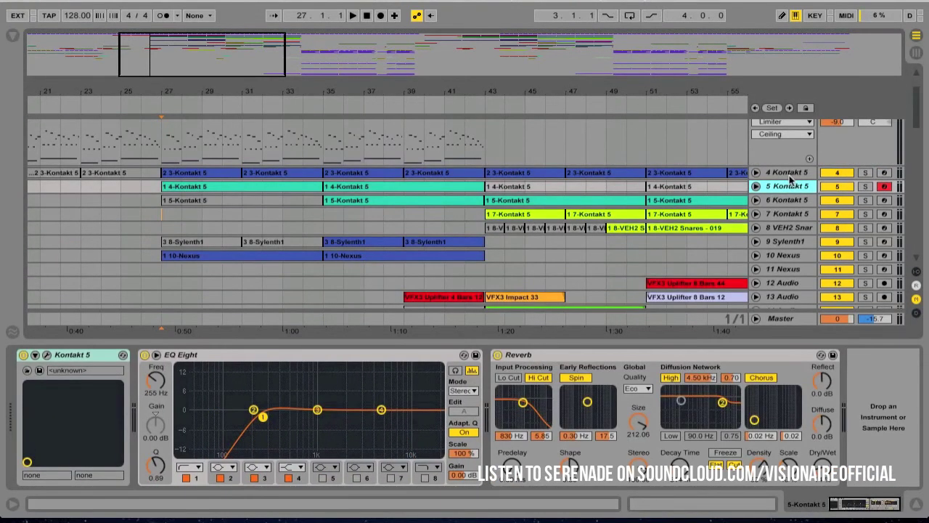
pyautogui.click(790, 175)
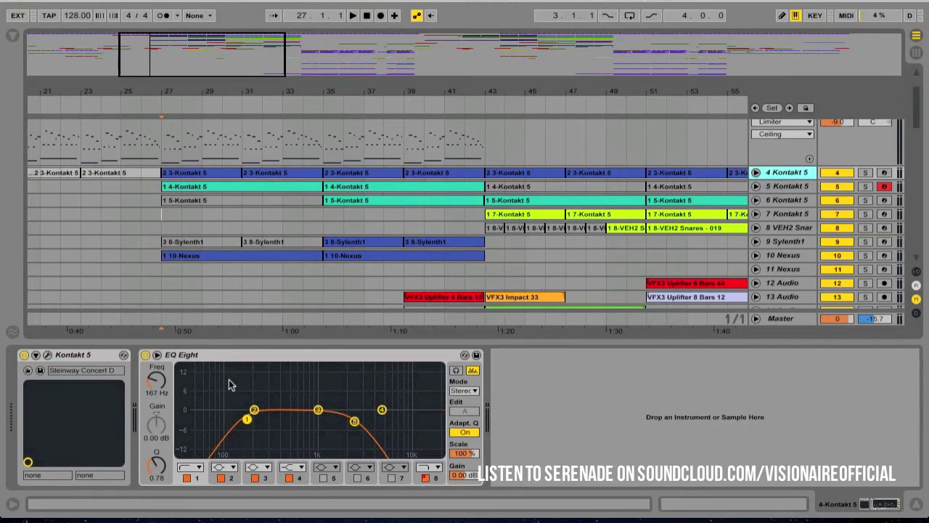
# - Review the device chains of BazzISM2, Kontakt 5 tracks 6 and 7, and 10 Nexus
pyautogui.scroll(3, 278, 191)
pyautogui.hscroll(-2, 278, 191)
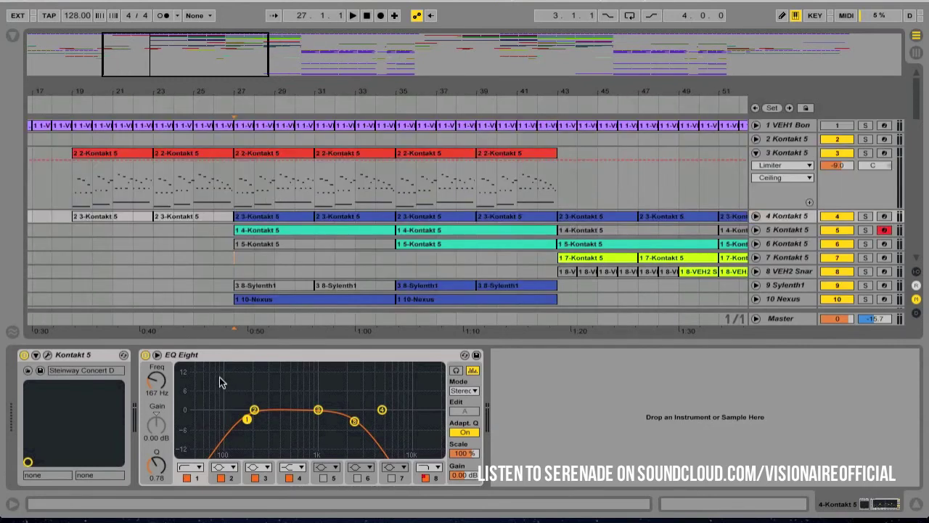
pyautogui.scroll(-4, 429, 233)
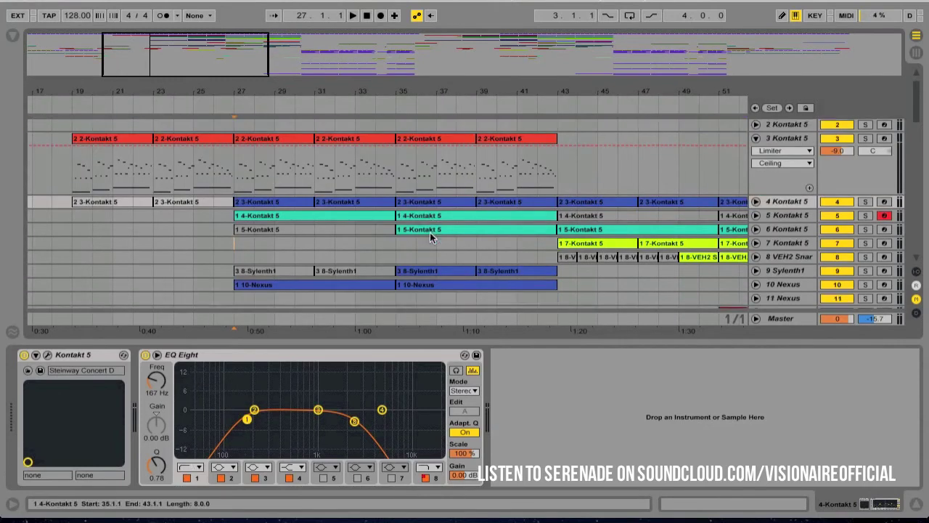
pyautogui.scroll(-15, 401, 296)
pyautogui.hscroll(8, 401, 295)
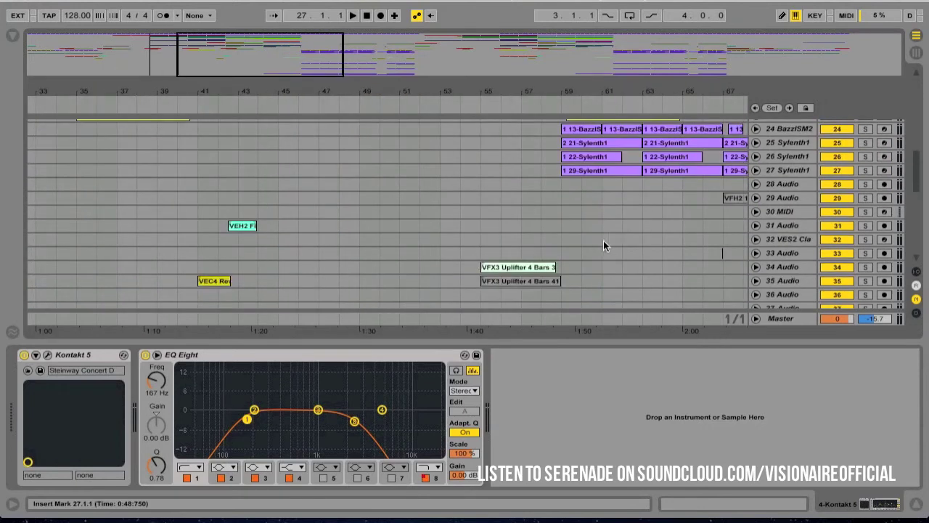
pyautogui.scroll(8, 603, 241)
pyautogui.click(783, 241)
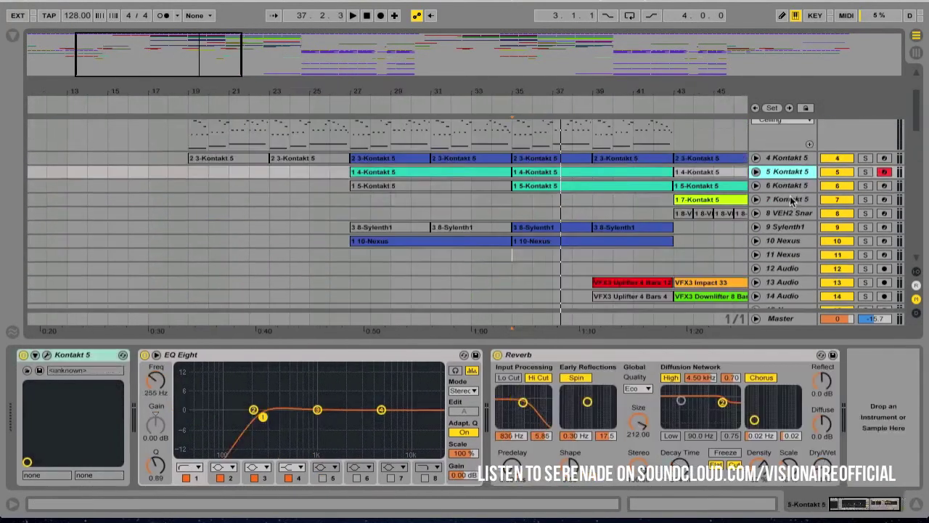
pyautogui.click(784, 198)
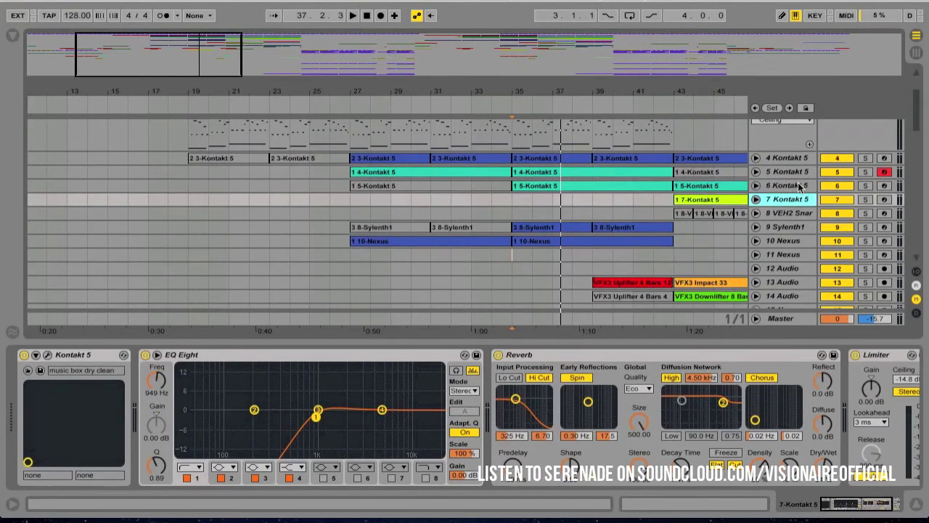
pyautogui.click(759, 185)
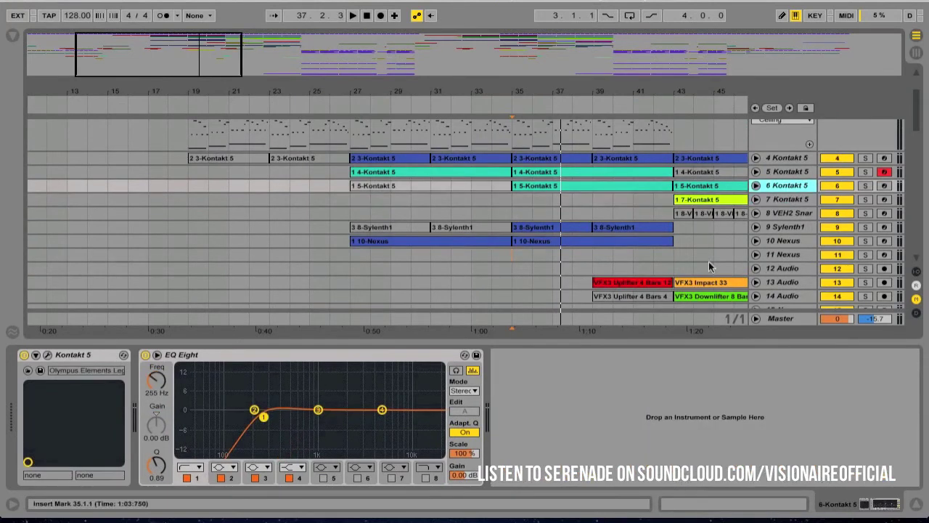
pyautogui.click(783, 240)
pyautogui.hscroll(5, 385, 240)
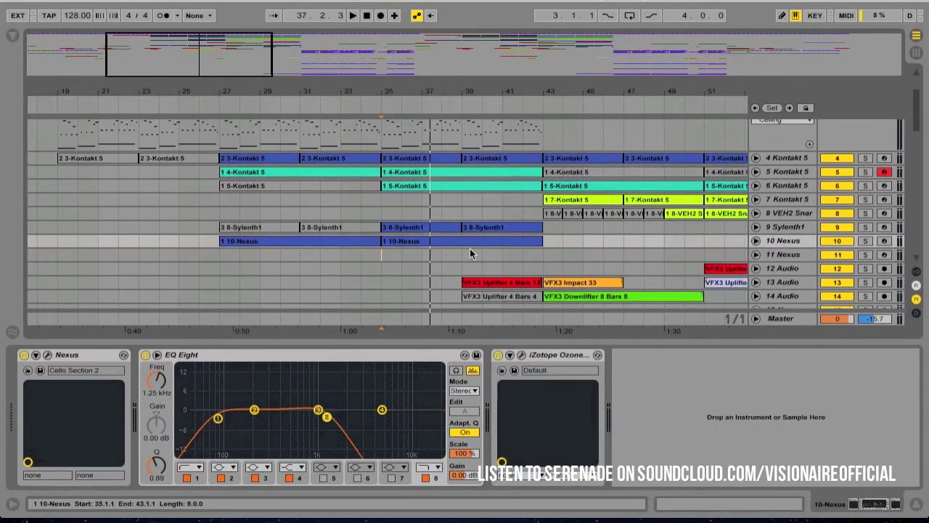
pyautogui.click(380, 197)
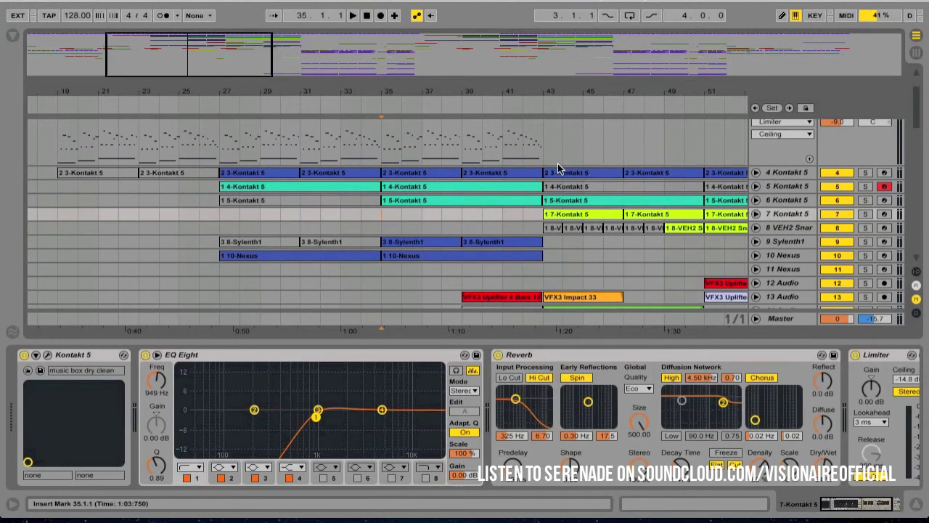
# - Check tracks 4 Kontakt 5, 9 Sylenth1 and 10 Nexus, ending on track 3 Kontakt 5's devices
pyautogui.click(784, 173)
pyautogui.scroll(-2, 445, 284)
pyautogui.click(775, 212)
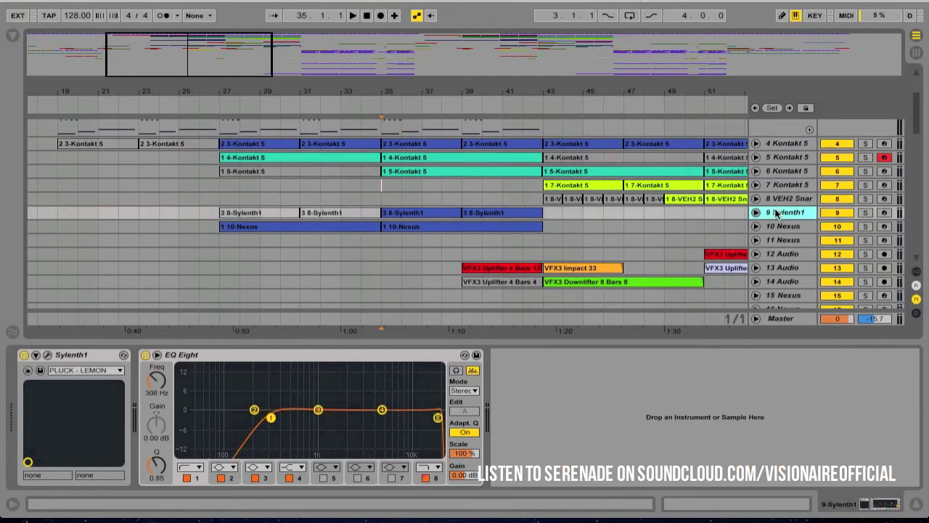
pyautogui.click(775, 227)
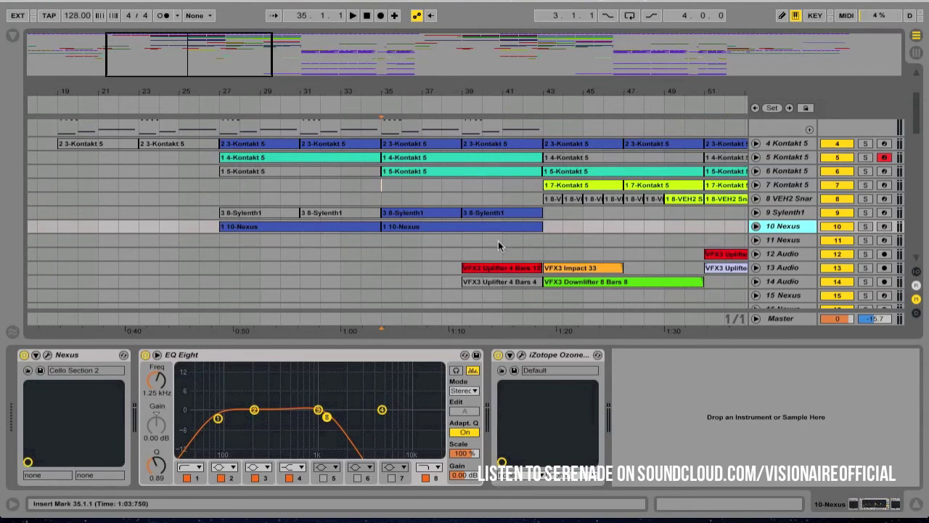
pyautogui.scroll(-3, 498, 241)
pyautogui.scroll(3, 498, 245)
pyautogui.hscroll(-2, 498, 245)
pyautogui.scroll(-6, 498, 246)
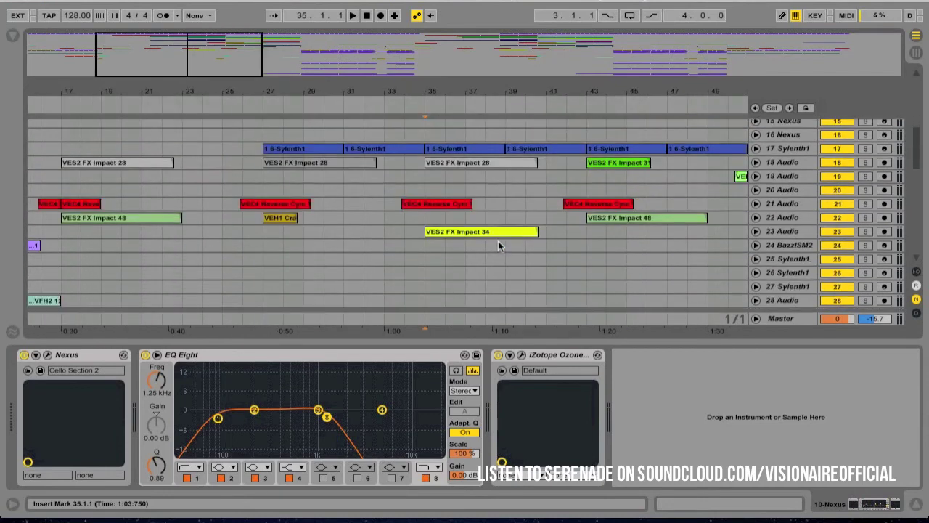
pyautogui.scroll(2, 497, 245)
pyautogui.scroll(6, 793, 246)
pyautogui.hscroll(5, 794, 245)
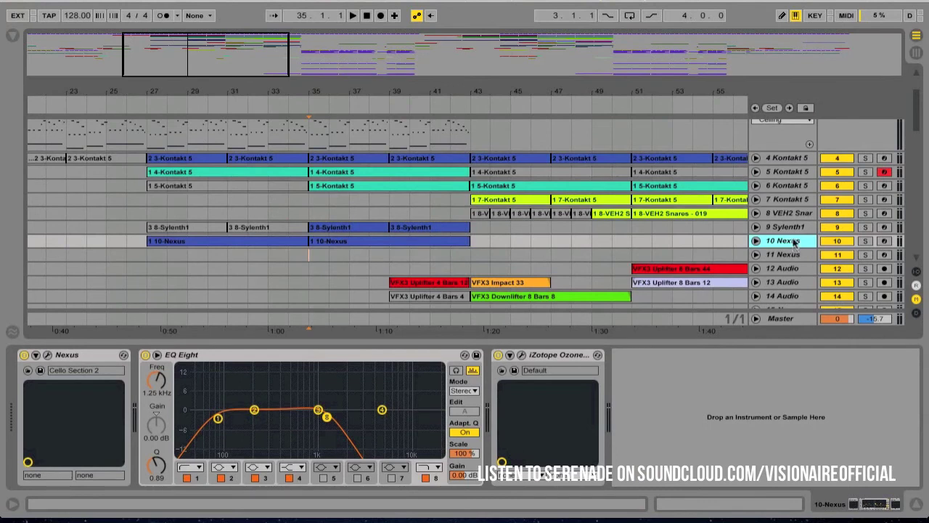
pyautogui.scroll(3, 787, 219)
pyautogui.click(788, 154)
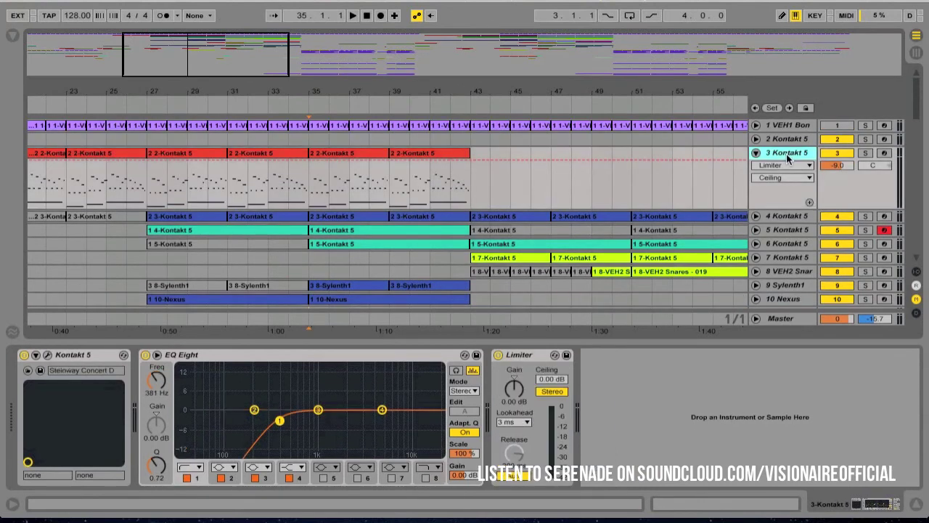
# - Start playback from bar 35
pyautogui.press('space')
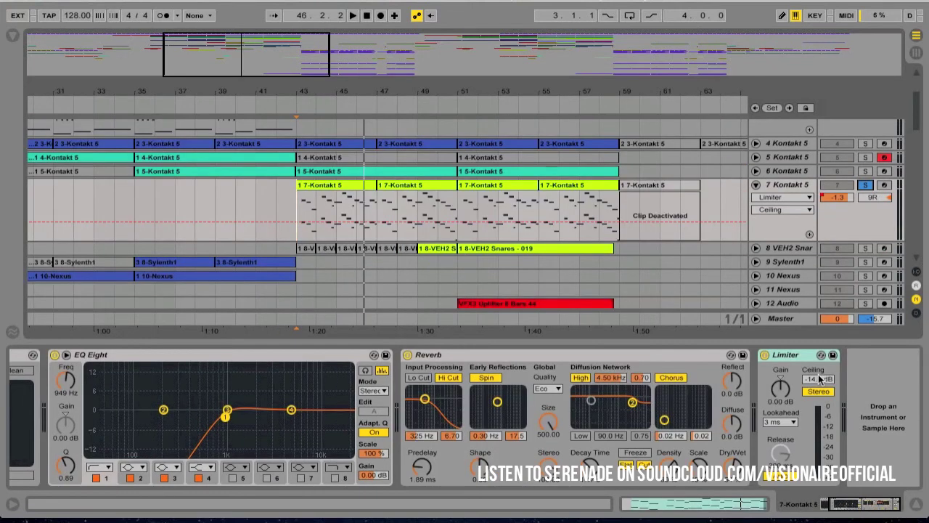
# - Bypass track 7's Limiter, enlarge its lane, and audition from bar 43 without it
pyautogui.click(764, 355)
pyautogui.moveTo(876, 243); pyautogui.dragTo(875, 296)
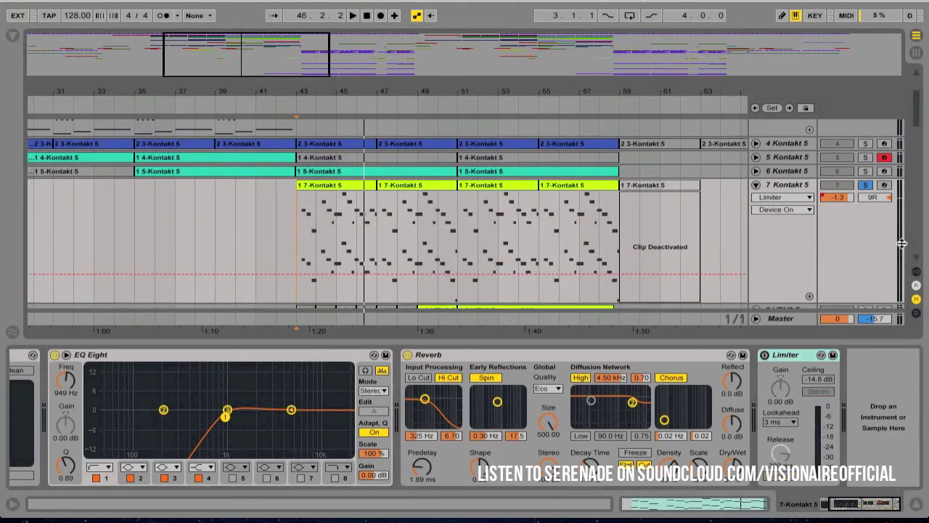
pyautogui.press('space')
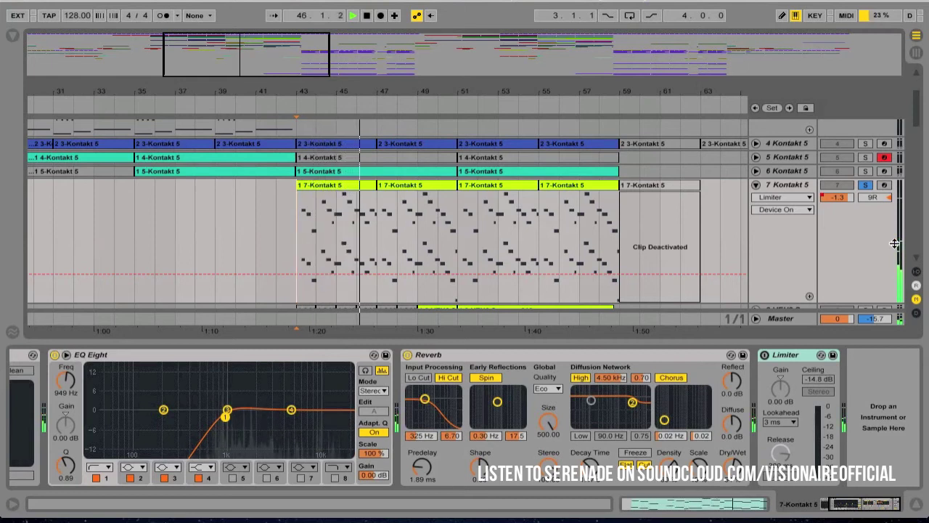
pyautogui.press('space')
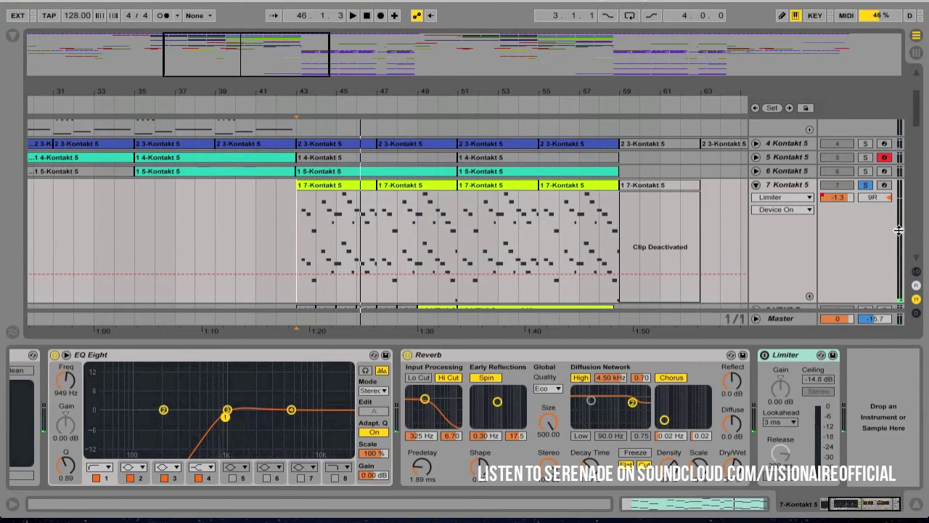
# - Re-enable the Limiter, replay from bar 43, then collapse and unsolo track 7
pyautogui.click(765, 354)
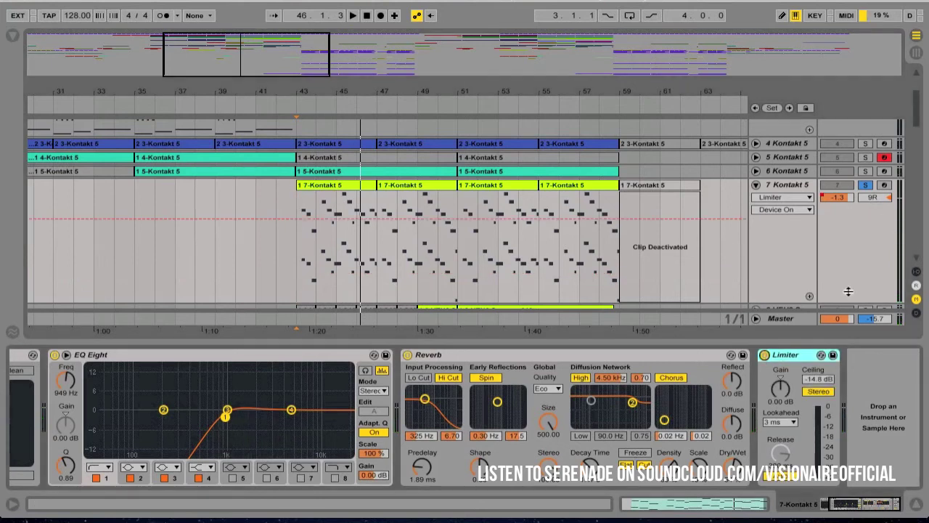
pyautogui.press('space')
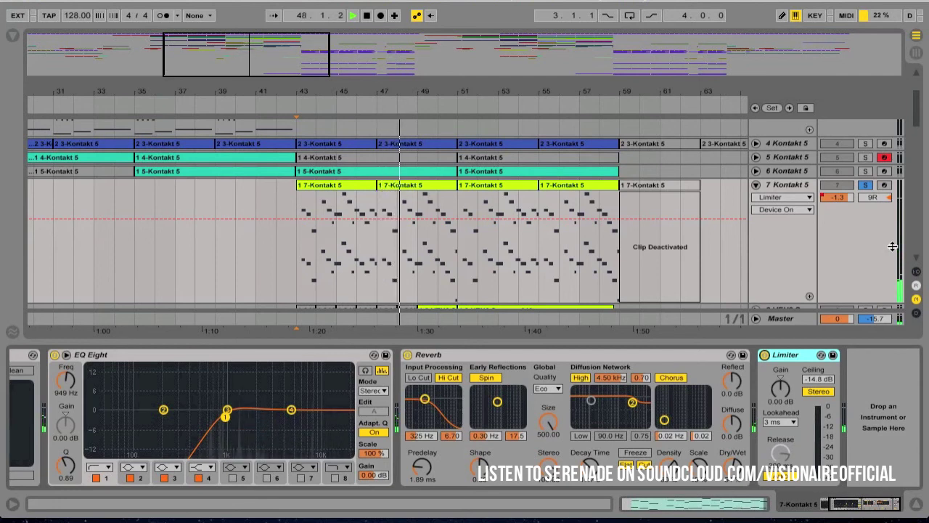
pyautogui.press('space')
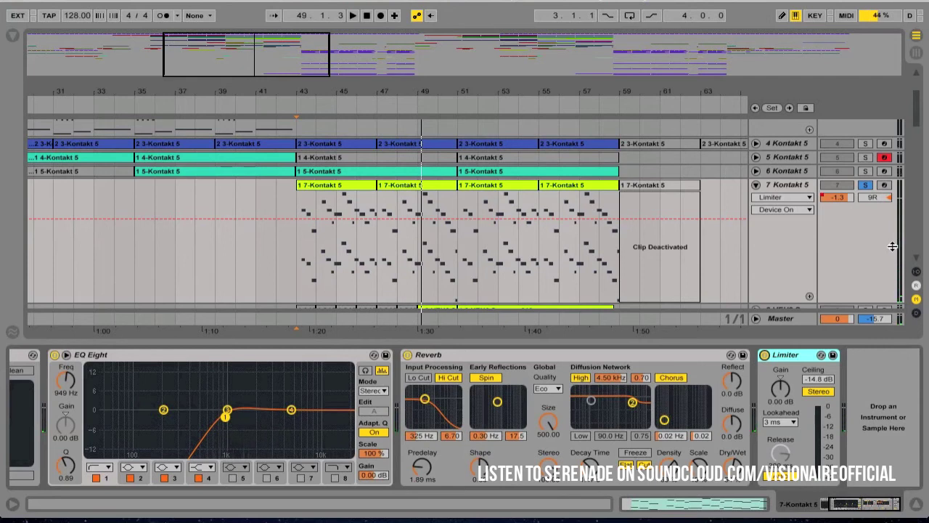
pyautogui.click(756, 185)
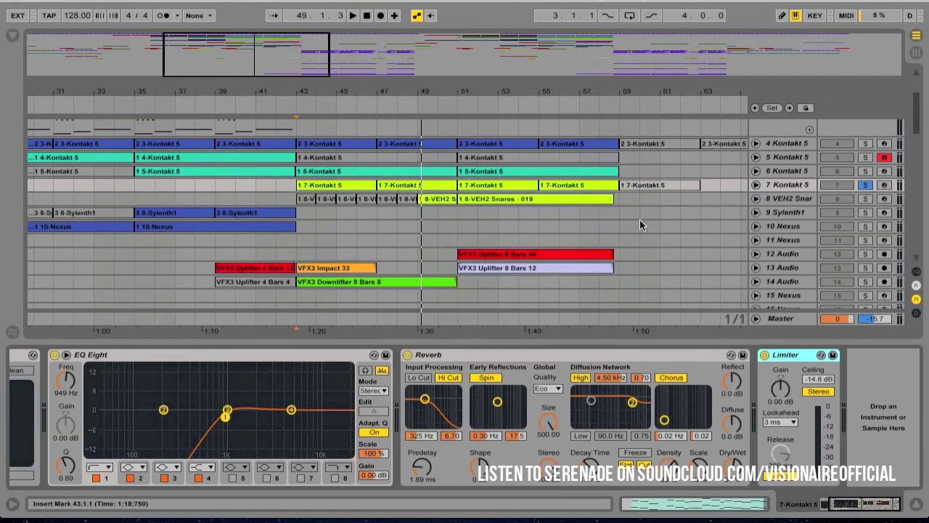
pyautogui.click(865, 185)
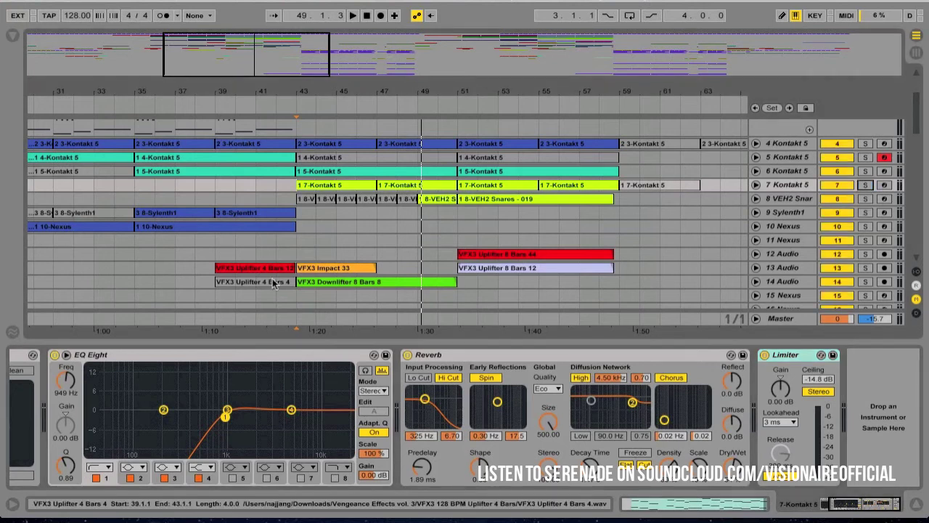
# - Move the insert mark on track 3 Kontakt 5 from bar 51 back to bar 35
pyautogui.scroll(-5, 406, 236)
pyautogui.scroll(8, 408, 234)
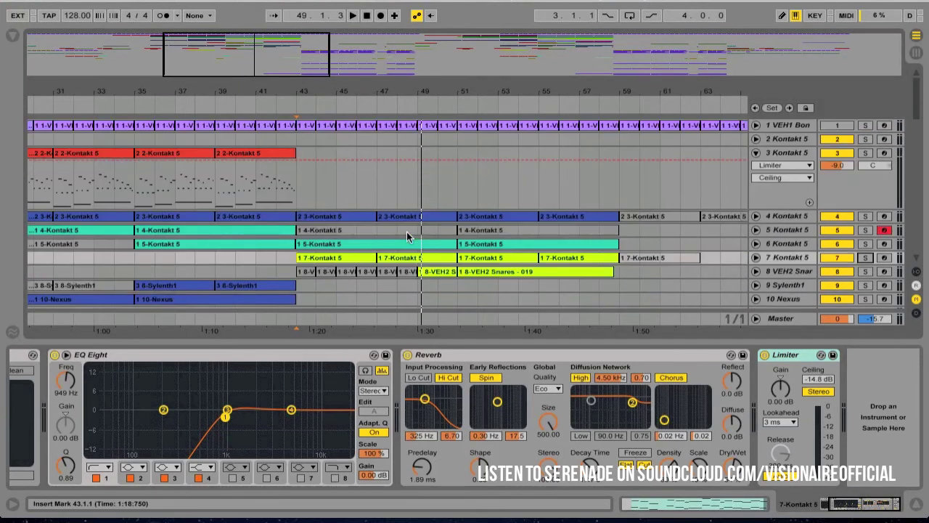
pyautogui.click(457, 205)
pyautogui.scroll(-5, 457, 206)
pyautogui.scroll(5, 457, 205)
pyautogui.hscroll(-5, 458, 202)
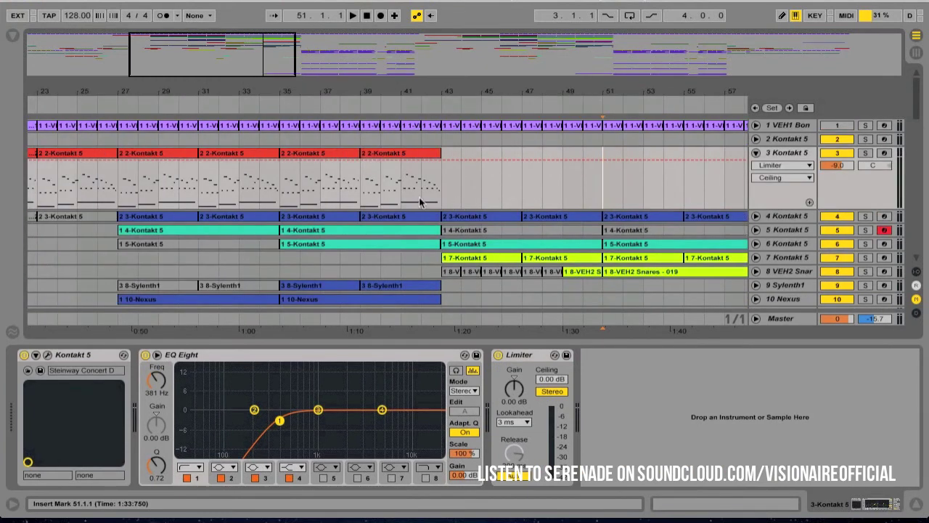
pyautogui.click(420, 196)
pyautogui.press('Right')
pyautogui.press('Right')
pyautogui.hscroll(-1, 473, 178)
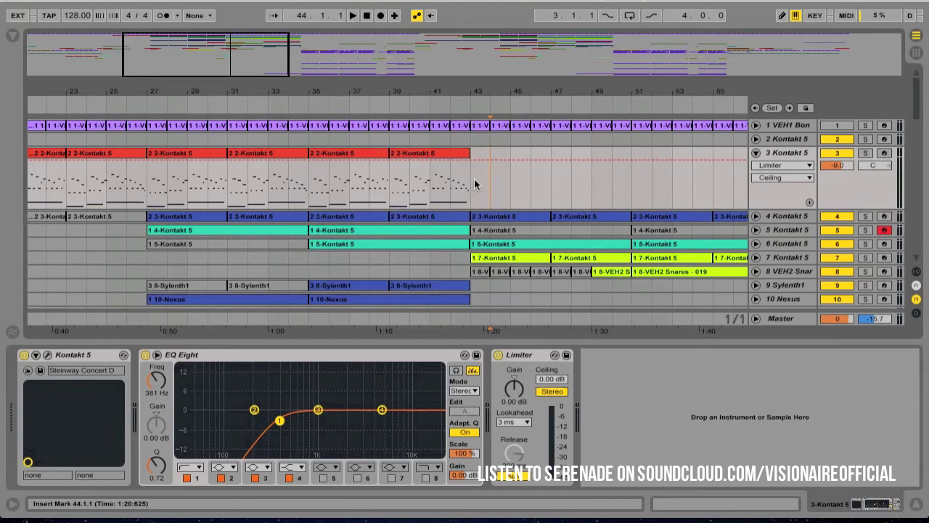
pyautogui.click(302, 190)
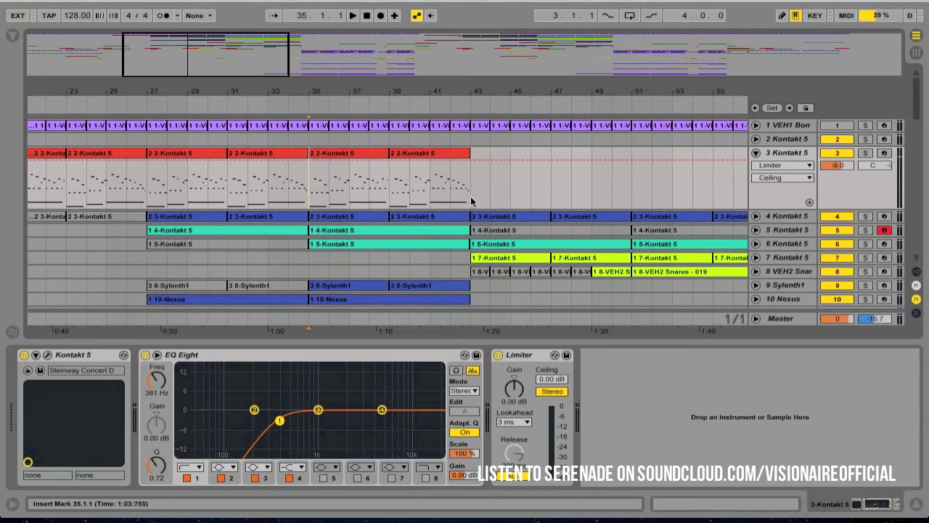
pyautogui.hscroll(-5, 470, 196)
pyautogui.scroll(-1, 470, 196)
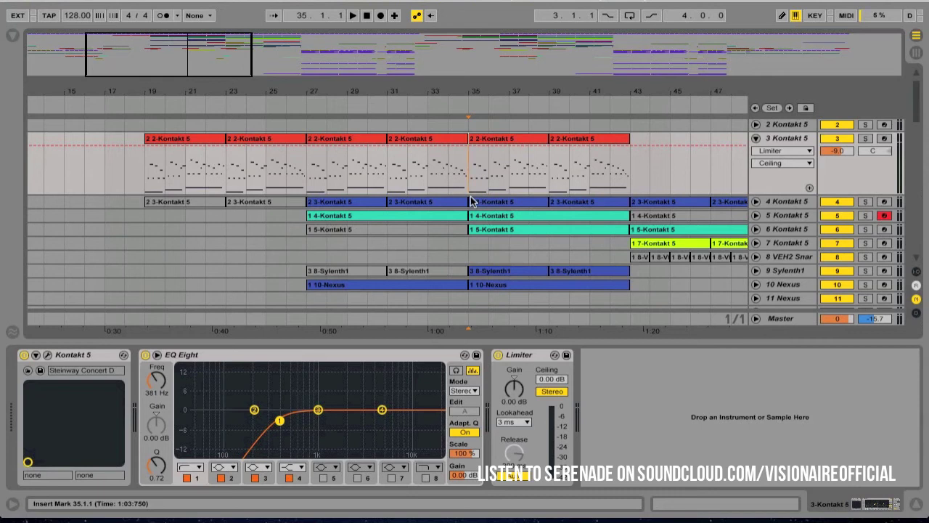
# - Play from bar 109 past bar 112 through the VEH2 Snares, Nexus and uplifter clips, then stop
pyautogui.hscroll(15, 471, 201)
pyautogui.scroll(-1, 471, 201)
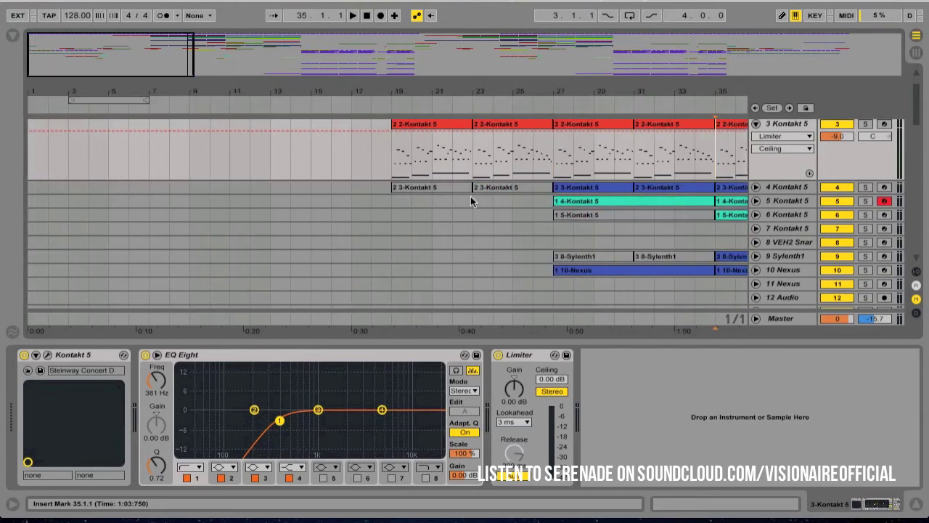
pyautogui.hscroll(17, 470, 201)
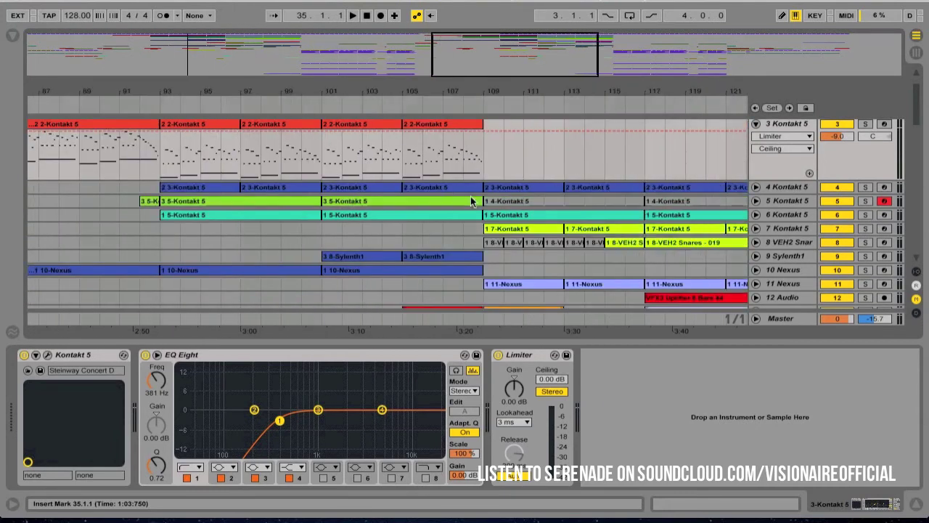
pyautogui.click(488, 155)
pyautogui.hscroll(7, 580, 174)
pyautogui.scroll(-3, 617, 180)
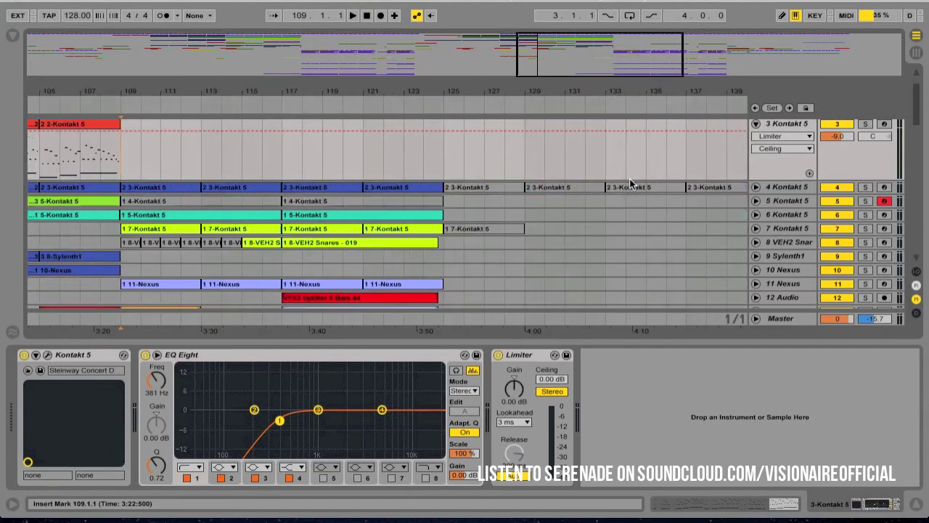
pyautogui.press('space')
pyautogui.scroll(4, 493, 187)
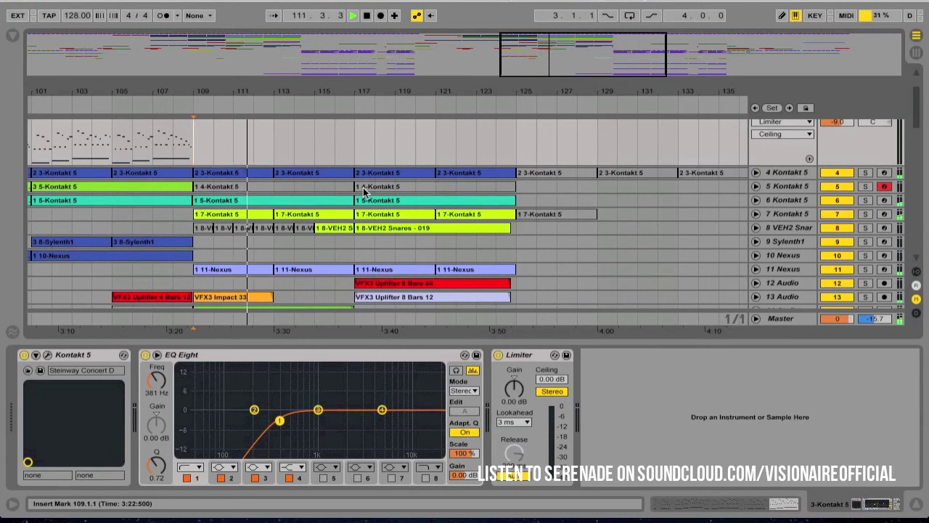
pyautogui.click(365, 190)
pyautogui.press('space')
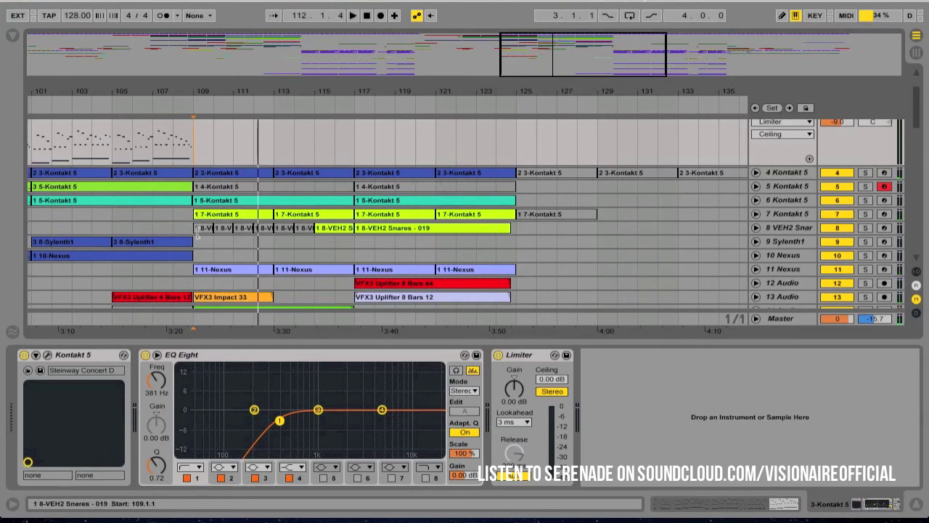
# - Show track 9 Sylenth1's devices and briefly audition track 7 soloed from bar 109
pyautogui.click(728, 247)
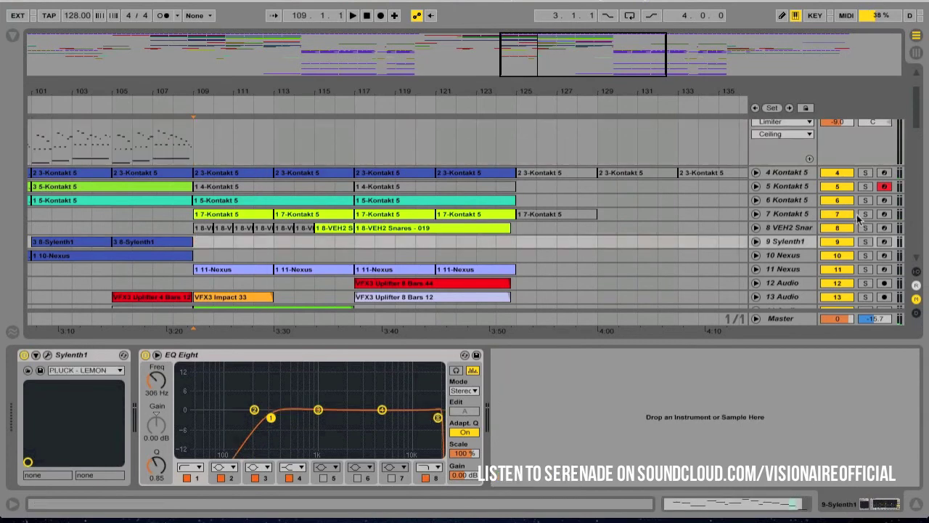
pyautogui.click(860, 213)
pyautogui.press('space')
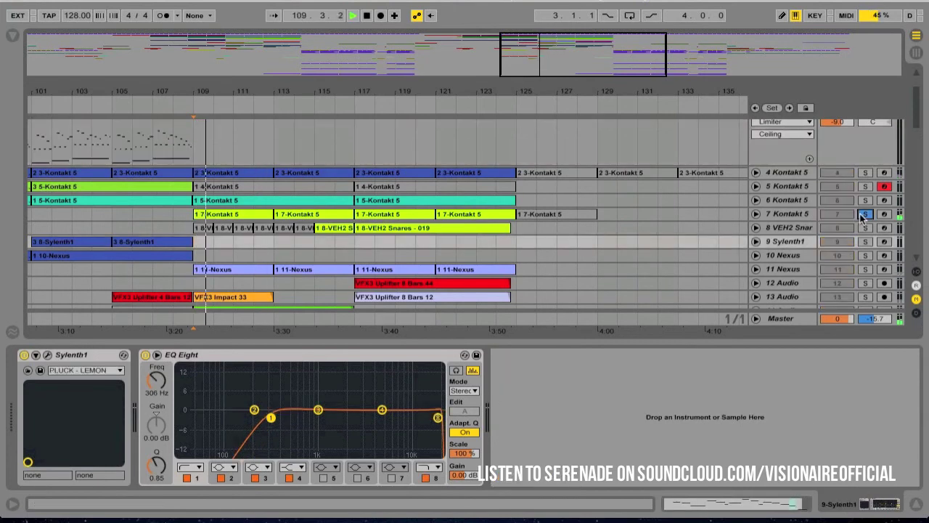
pyautogui.click(862, 214)
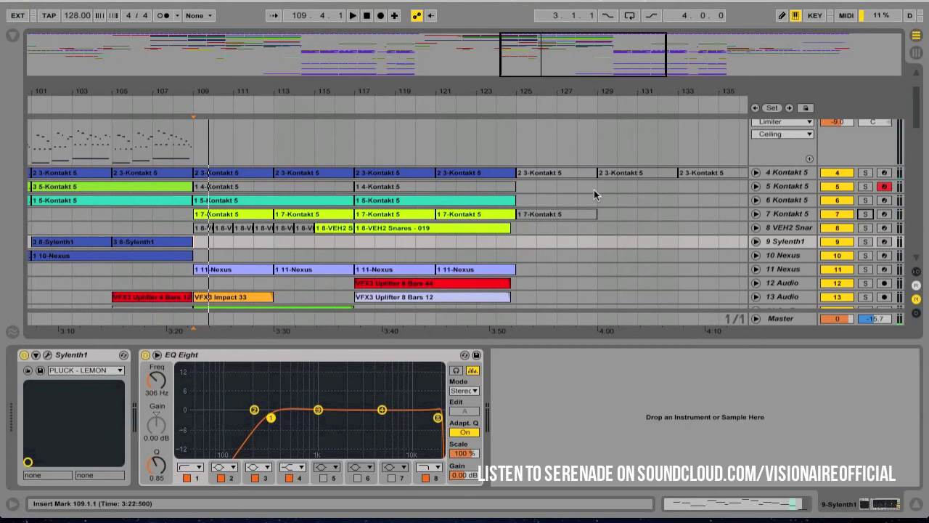
# - Solo track 11 Nexus and play it from bar 109
pyautogui.scroll(-4, 594, 189)
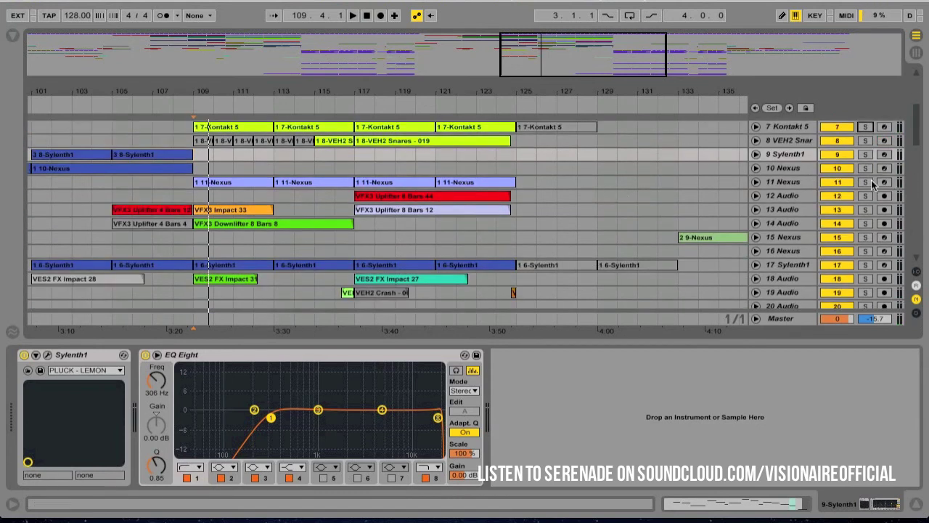
pyautogui.click(866, 182)
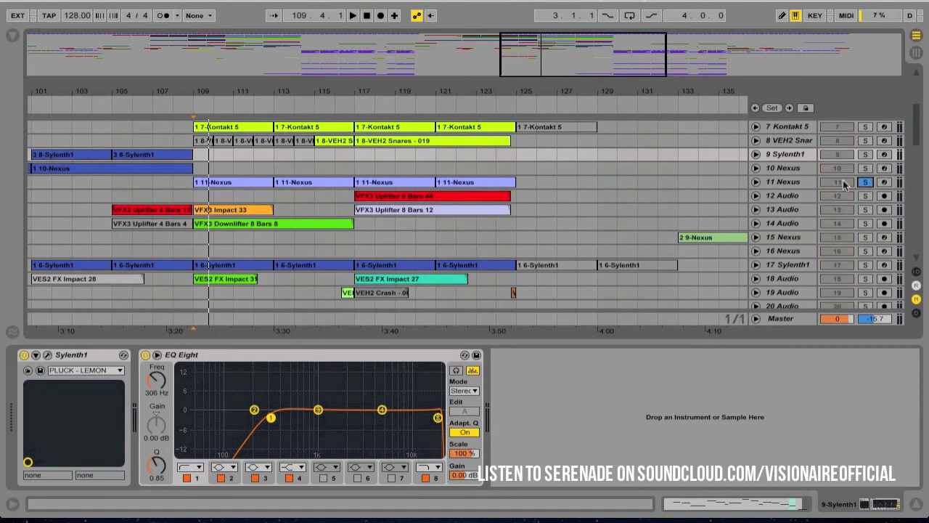
pyautogui.click(194, 195)
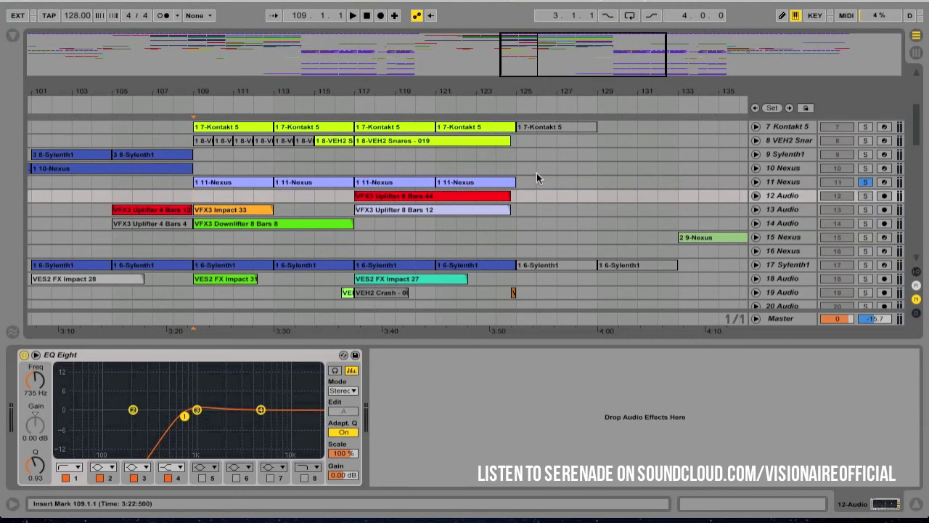
pyautogui.press('space')
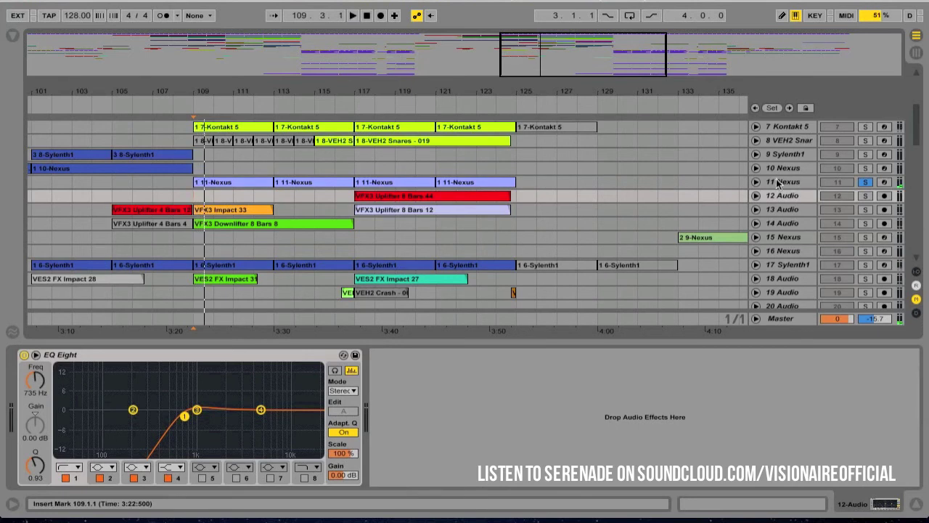
# - Audition track 11 Nexus's devices and unfold its volume automation lane
pyautogui.click(800, 183)
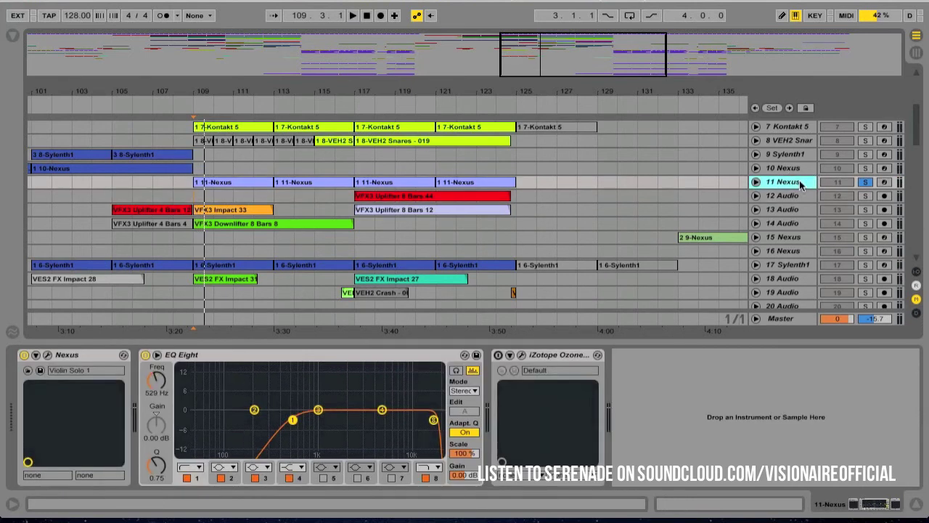
pyautogui.press('space')
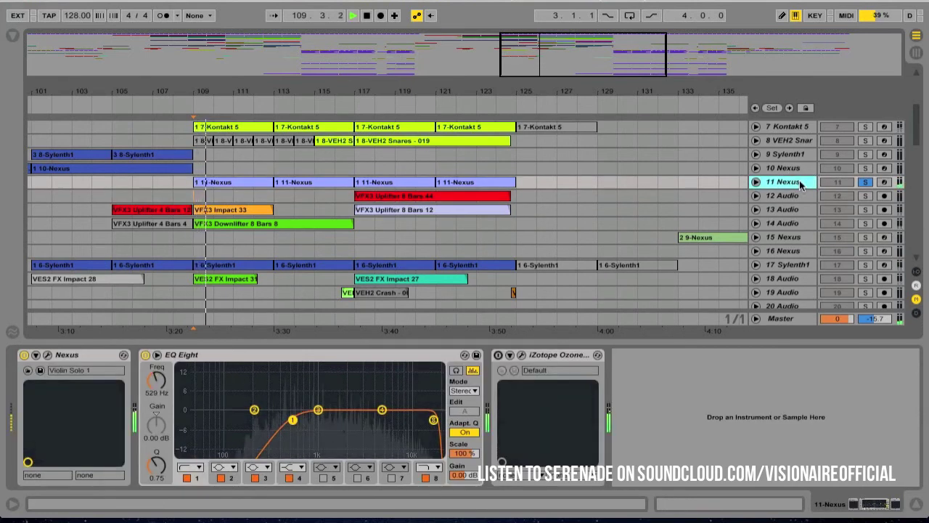
pyautogui.press('space')
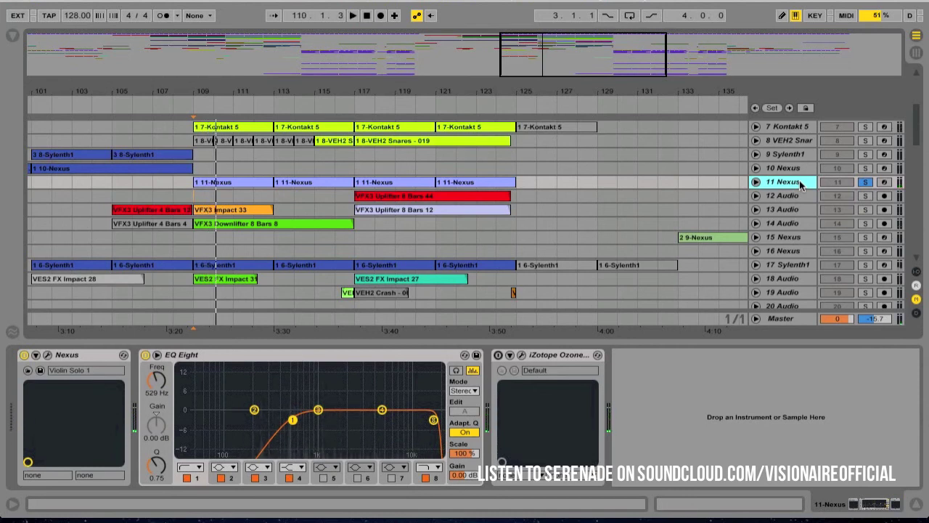
pyautogui.click(755, 181)
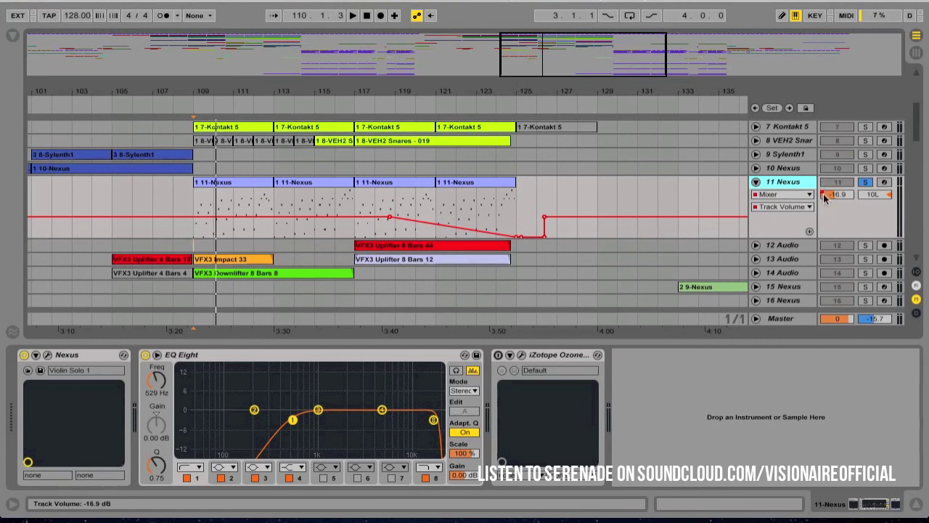
# - Unsolo track 11 Nexus and replay from bar 109
pyautogui.click(863, 185)
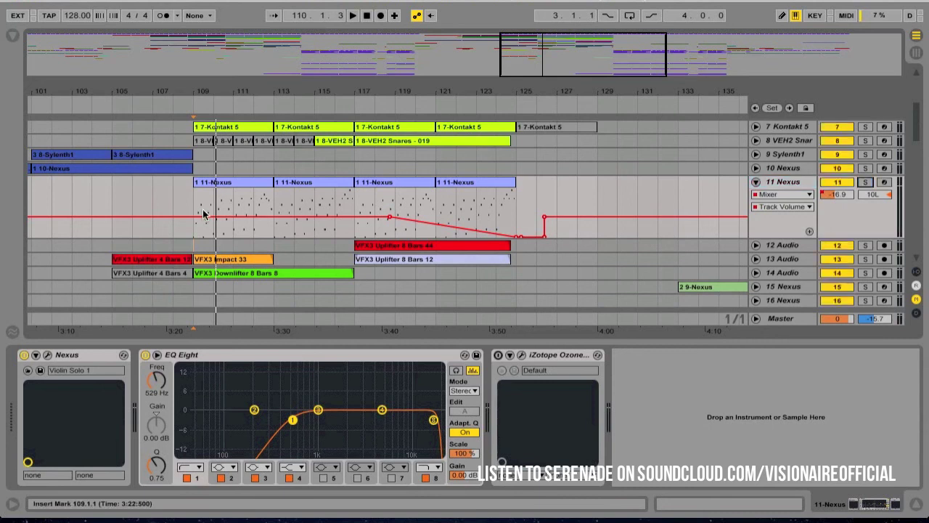
pyautogui.press('space')
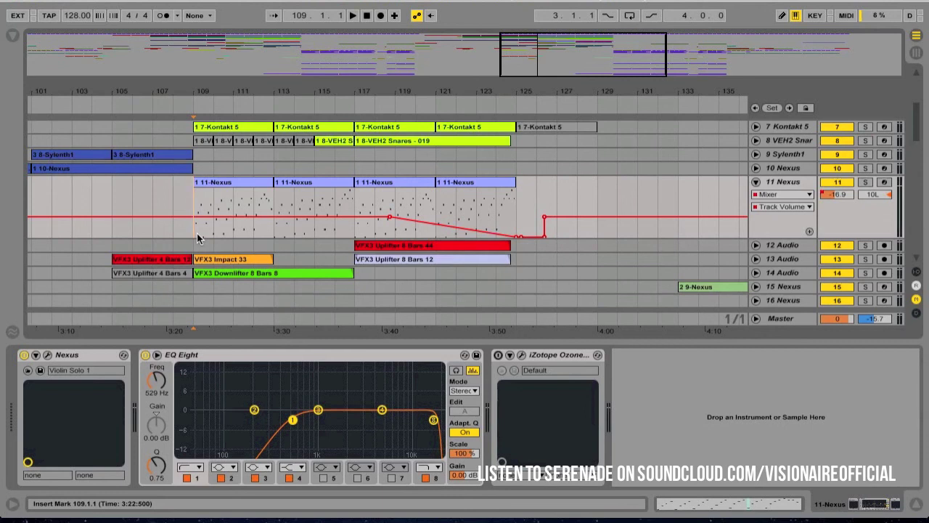
pyautogui.press('space')
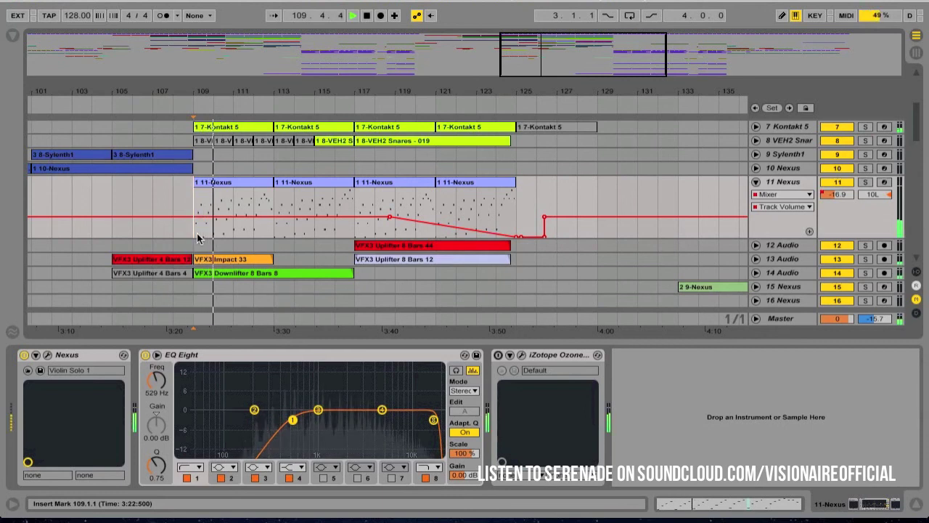
# - Unfold track 6 Kontakt 5's volume automation to see its fade near bar 124
pyautogui.scroll(-5, 197, 233)
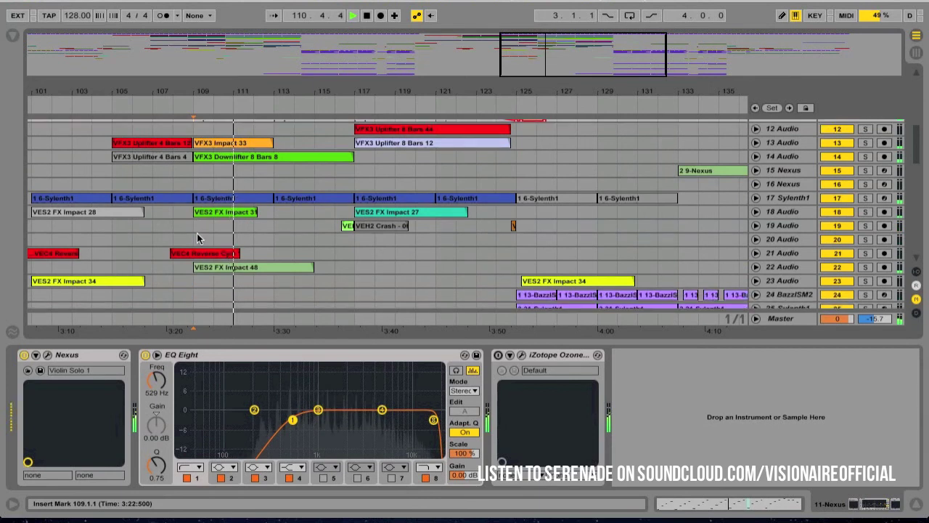
pyautogui.scroll(-2, 196, 239)
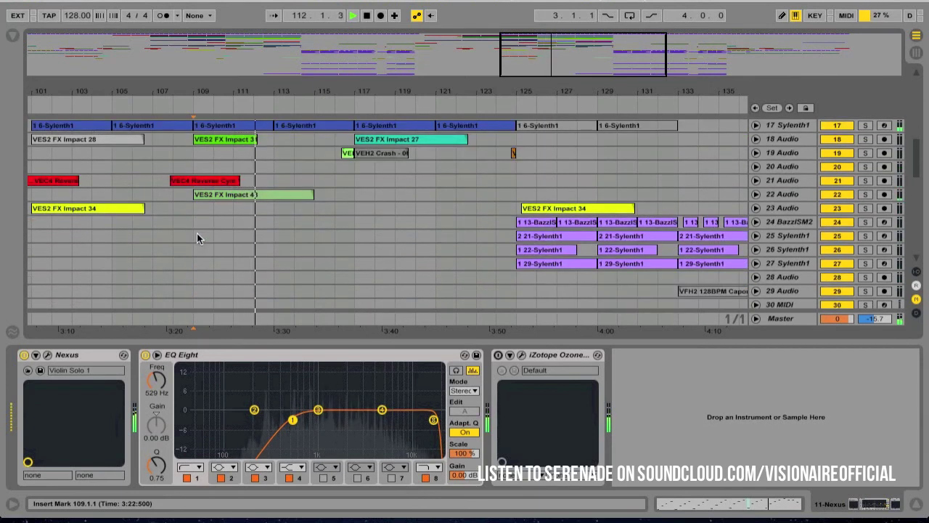
pyautogui.scroll(9, 197, 238)
pyautogui.click(756, 171)
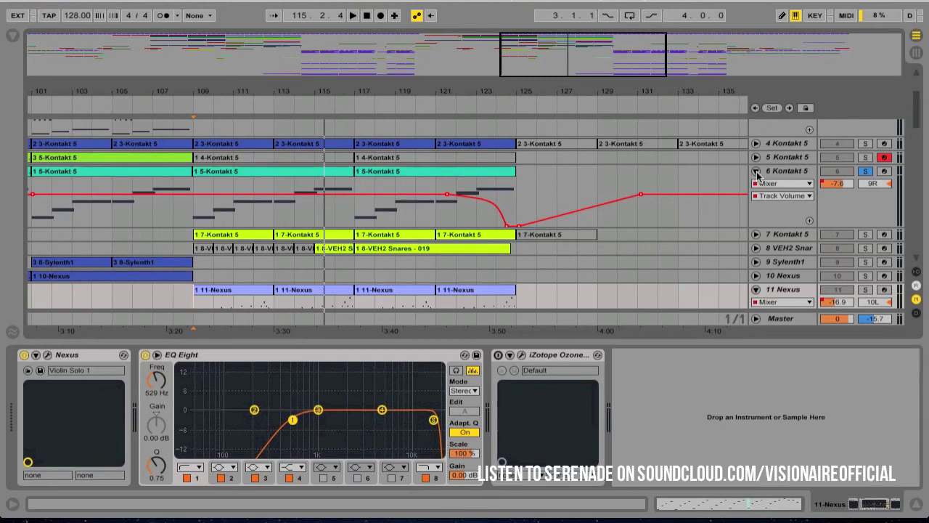
# - Fold track 6's automation, view tracks 9 and 11 devices, and unfold 7 Kontakt 5 during playback
pyautogui.click(755, 173)
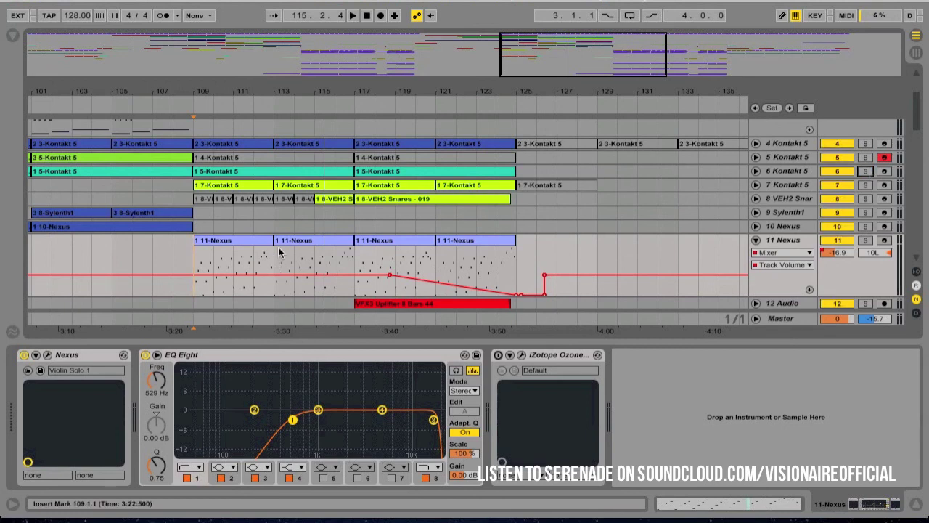
pyautogui.click(202, 217)
pyautogui.click(193, 269)
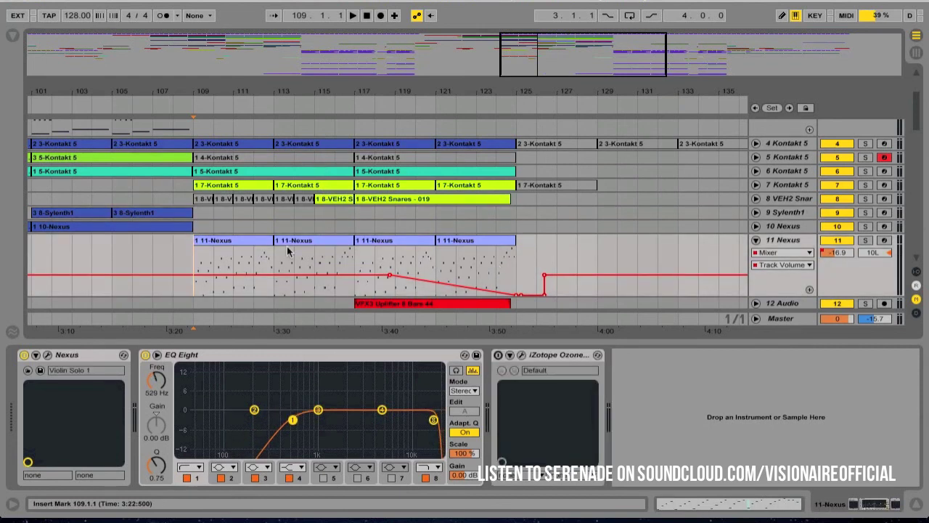
pyautogui.press('space')
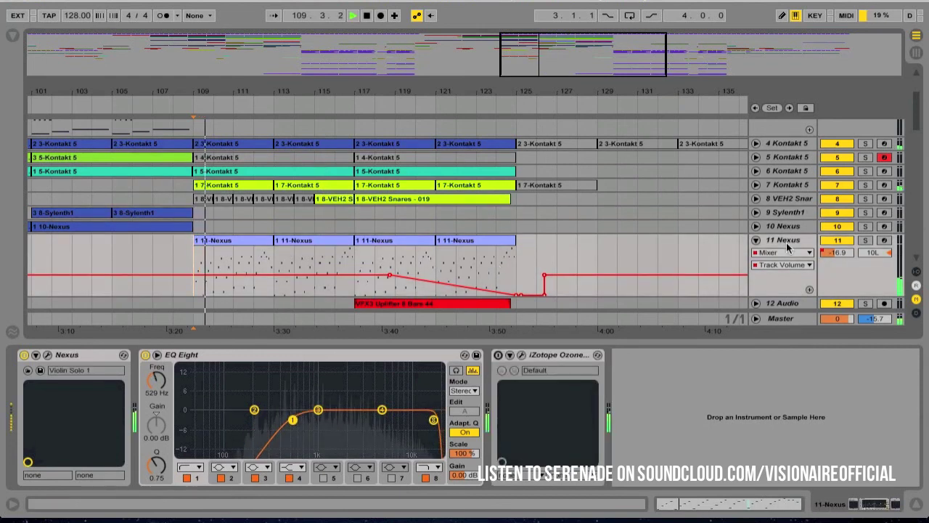
pyautogui.click(757, 185)
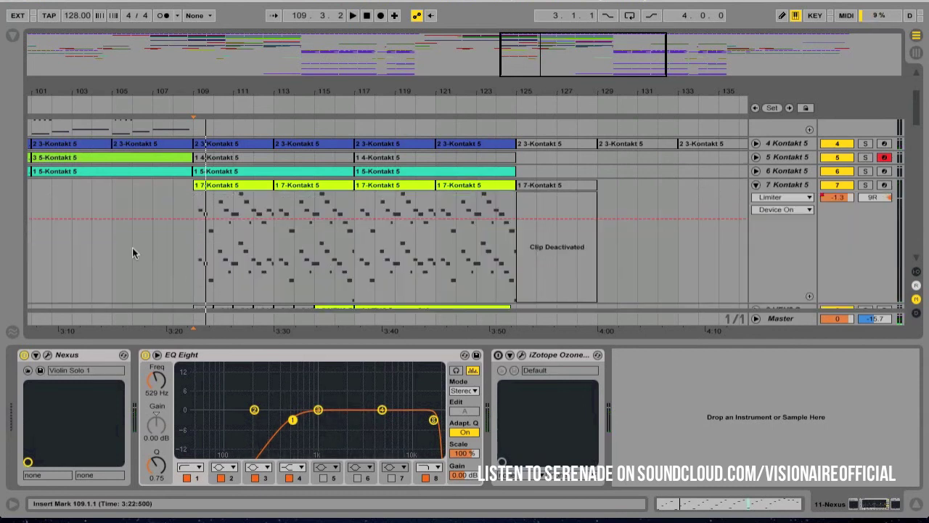
# - Clear track 11's solo and show track 7's EQ Eight, Reverb and -14.8 dB Limiter
pyautogui.scroll(-5, 455, 205)
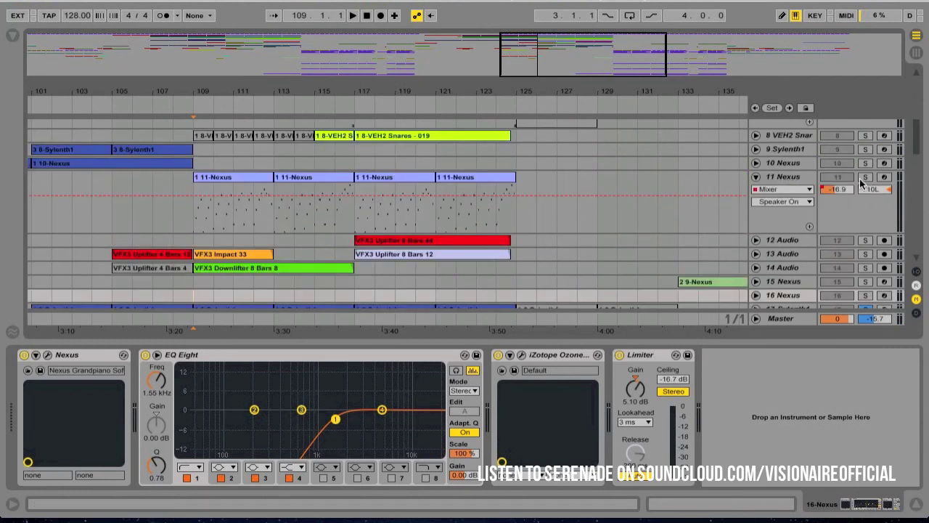
pyautogui.click(865, 177)
pyautogui.scroll(3, 639, 228)
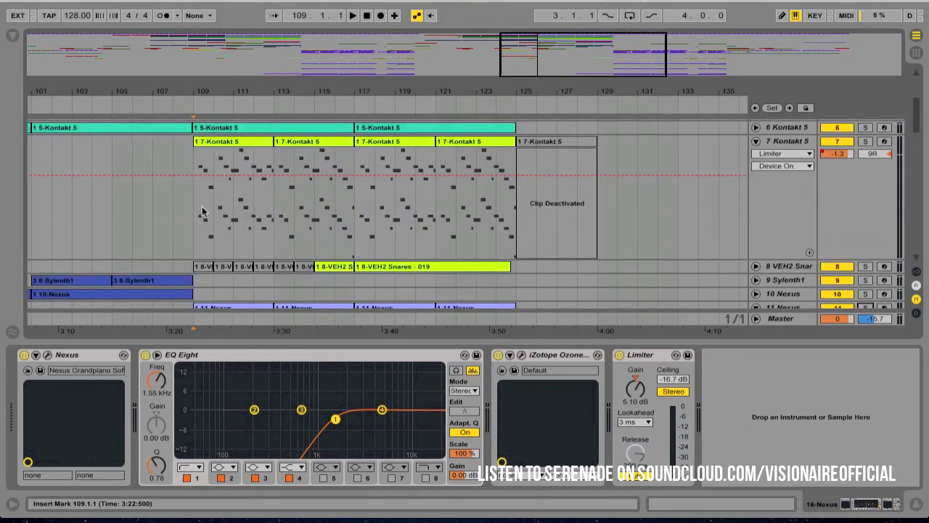
pyautogui.click(192, 210)
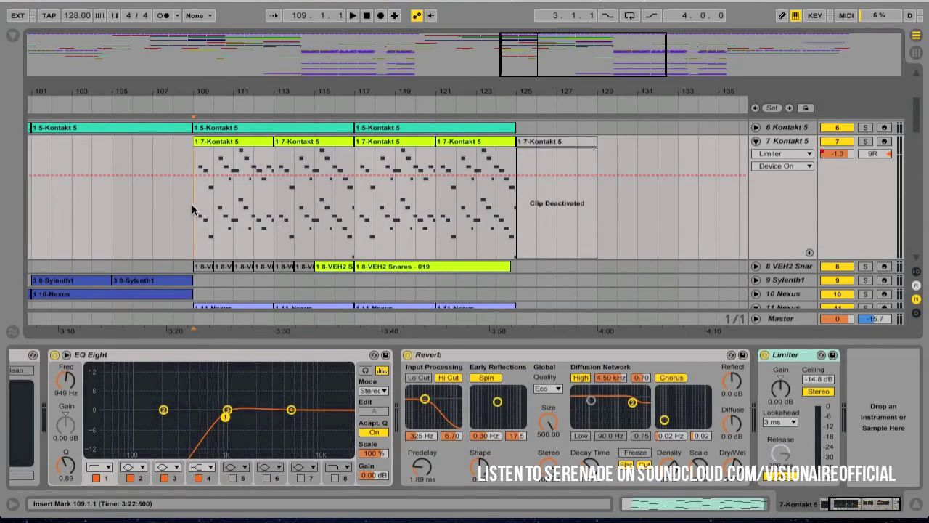